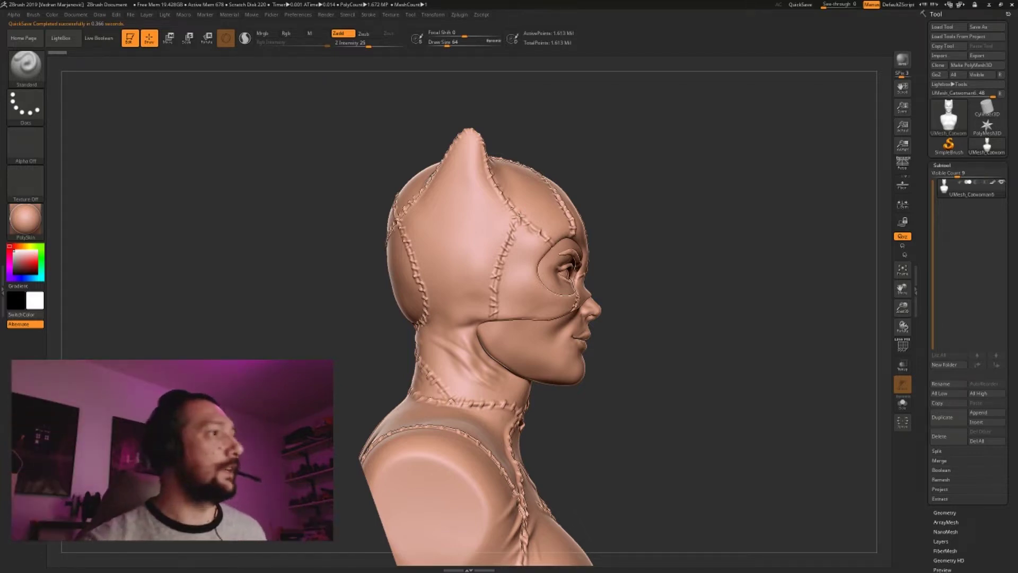
- Switch to Slic3r PE and examine the Catwoman bust's sliced layer preview from the front and above
{"action": "key", "text": "alt+Tab"}
{"action": "key", "text": "alt+Tab"}
{"action": "key", "text": "alt+Tab"}
{"action": "key", "text": "alt+Tab"}
{"action": "key", "text": "alt+Tab"}
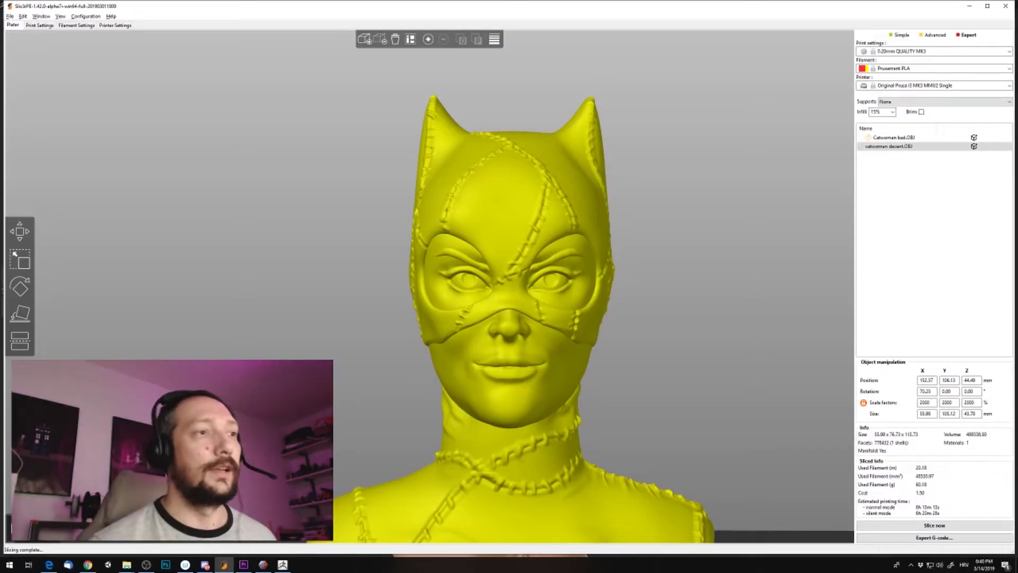
{"action": "left_click_drag", "start_coordinate": [345, 343], "coordinate": [347, 349]}
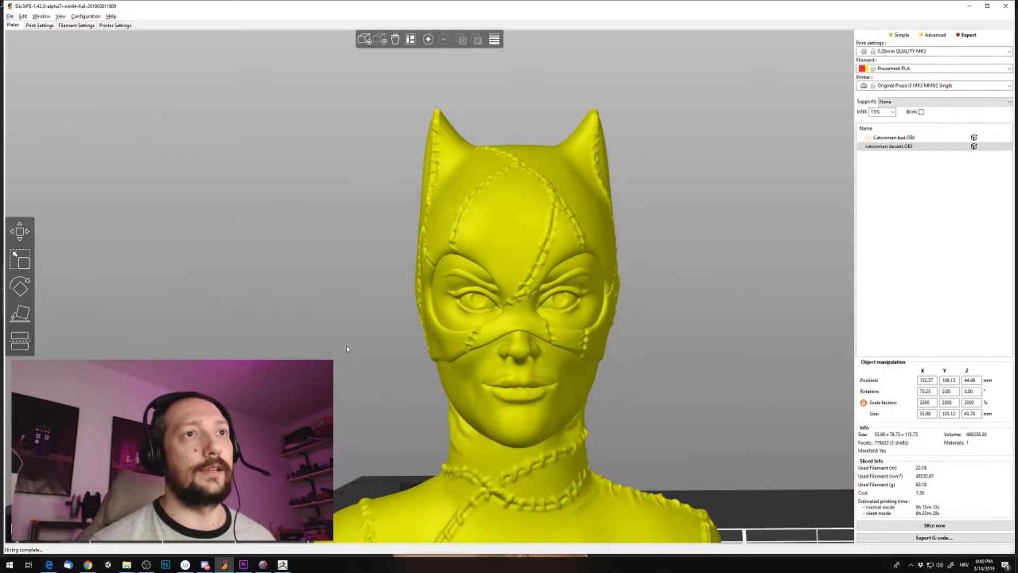
{"action": "key", "text": "Tab"}
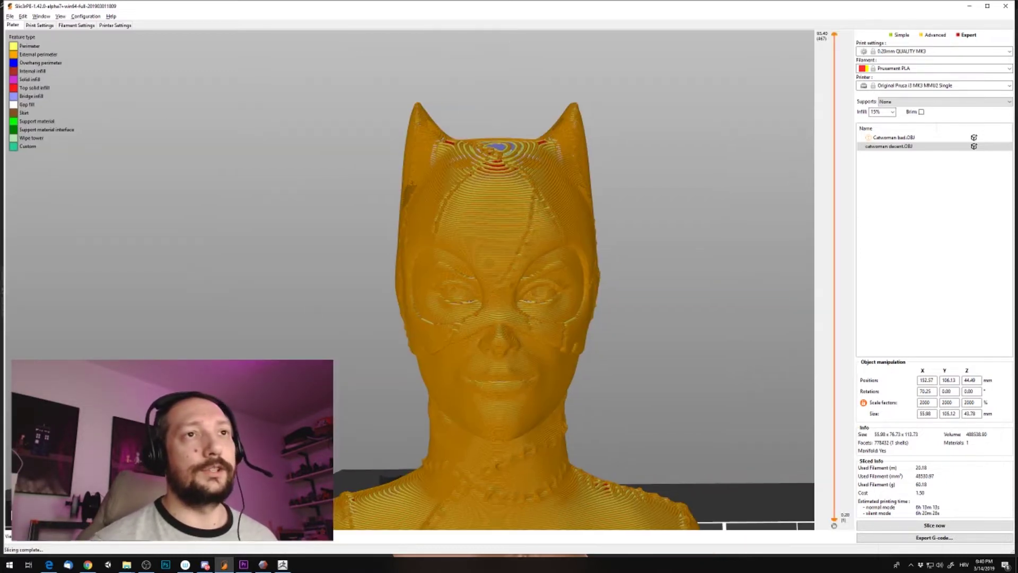
{"action": "mouse_move", "coordinate": [321, 307]}
{"action": "left_mouse_down"}
{"action": "mouse_move", "coordinate": [316, 319]}
{"action": "mouse_move", "coordinate": [328, 301]}
{"action": "left_mouse_up"}
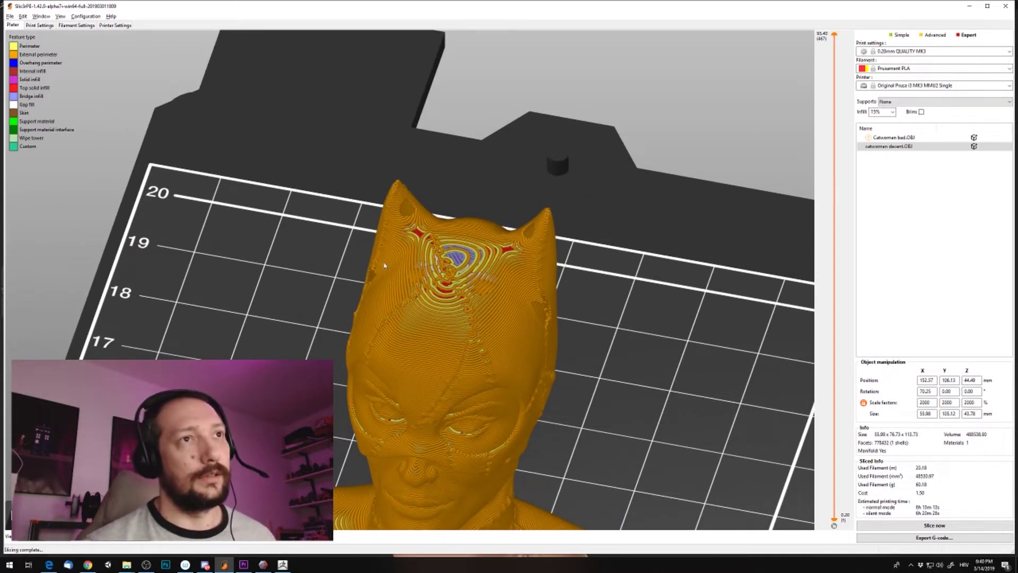
{"action": "key", "text": "3"}
{"action": "scroll", "coordinate": [578, 297], "scroll_direction": "up", "scroll_amount": 3}
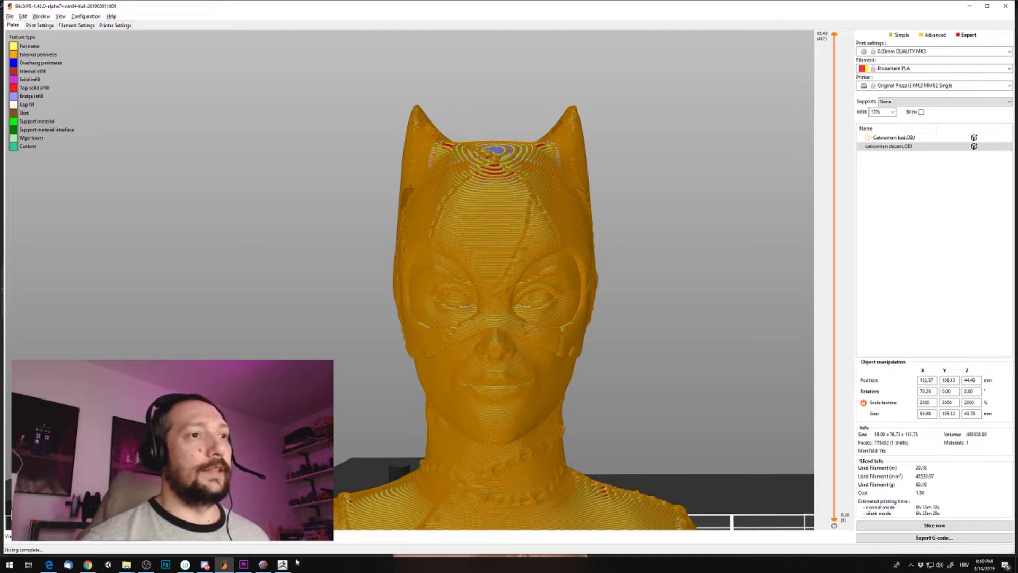
- Switch to Meshmixer and close the Inspector on the Catwoman bust
{"action": "left_click", "coordinate": [264, 565]}
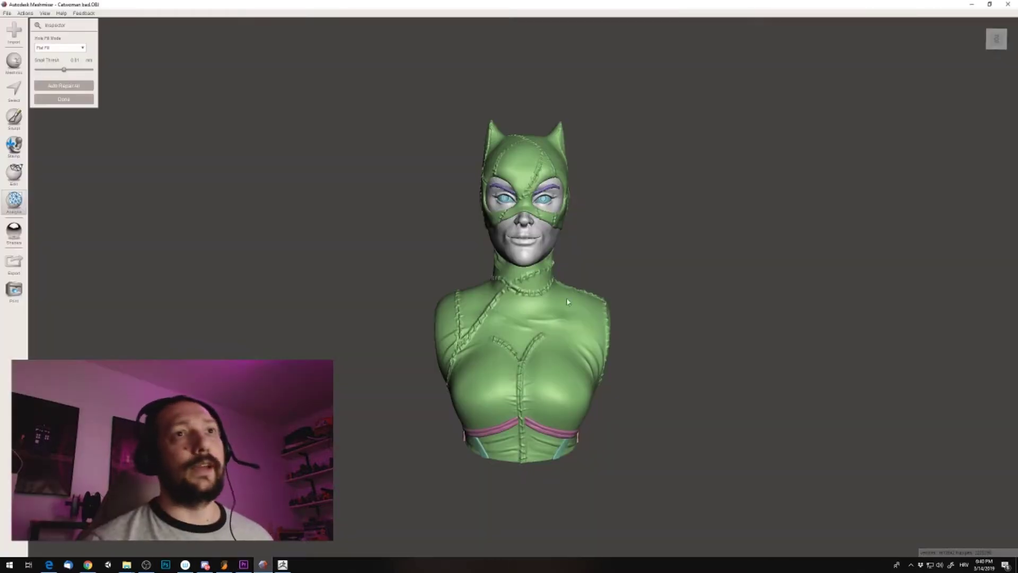
{"action": "scroll", "coordinate": [762, 285], "scroll_direction": "up", "scroll_amount": 2}
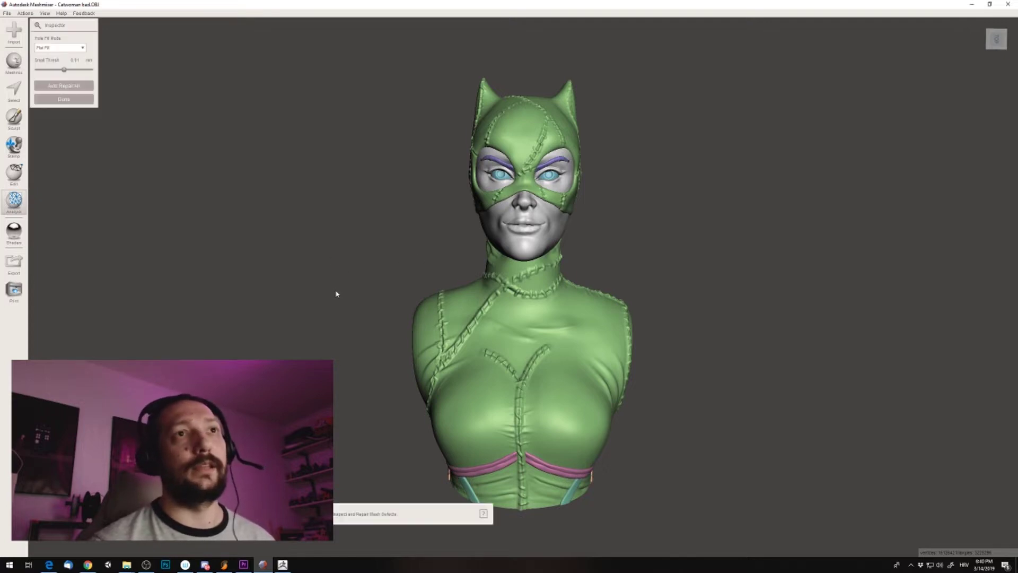
{"action": "left_click", "coordinate": [65, 100]}
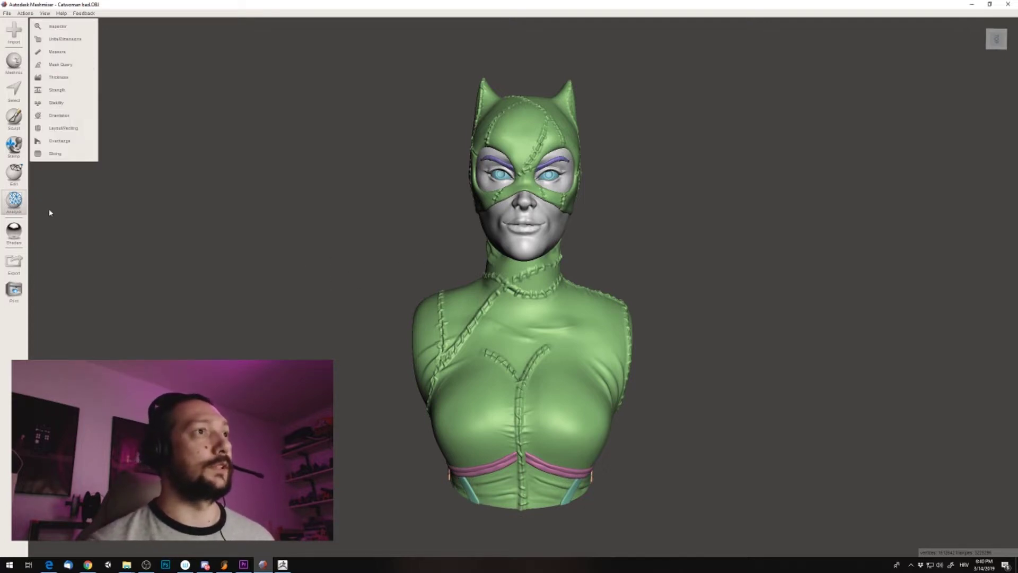
- Try Make Solid on the Catwoman bust with the Fast solid type, check the ears and head, and discard the preview
{"action": "left_click", "coordinate": [19, 183]}
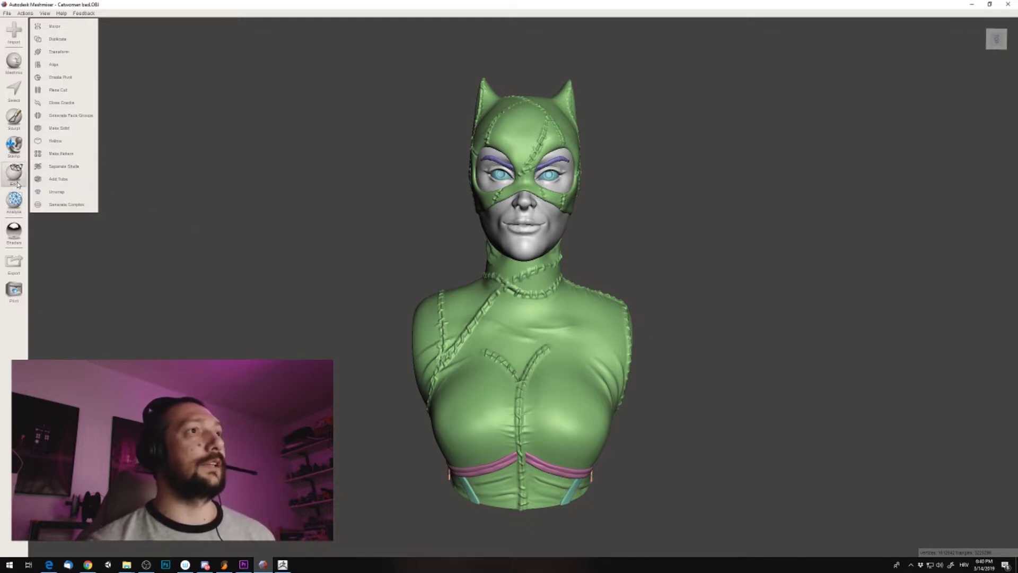
{"action": "left_click", "coordinate": [64, 129]}
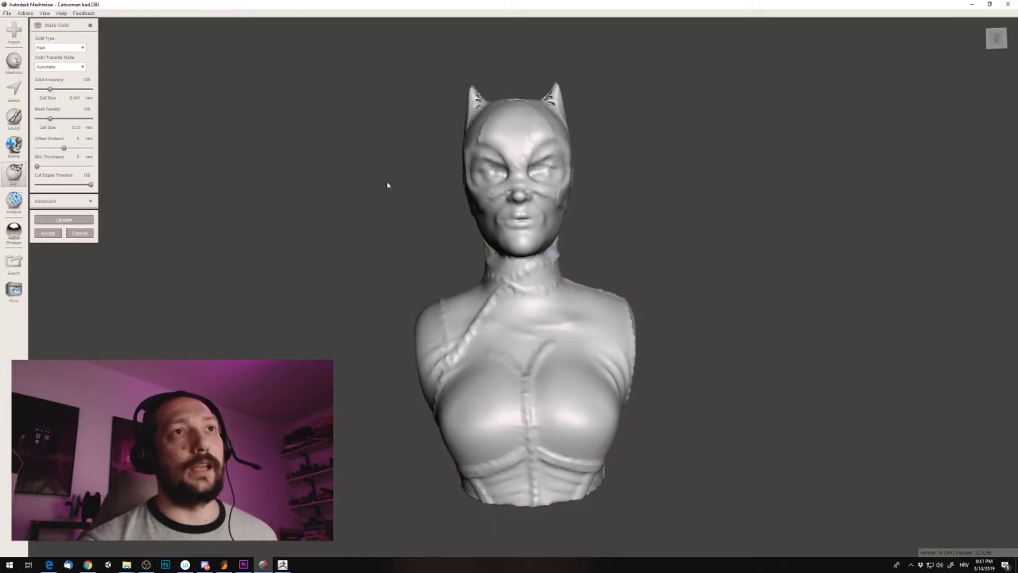
{"action": "right_click_drag", "start_coordinate": [374, 120], "coordinate": [459, 275]}
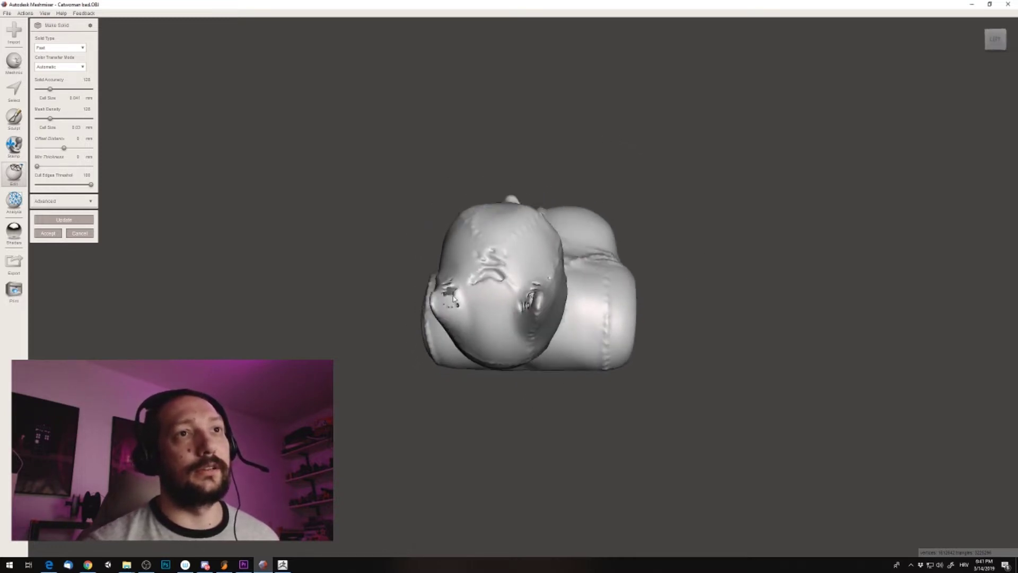
{"action": "right_click_drag", "start_coordinate": [647, 211], "coordinate": [585, 555]}
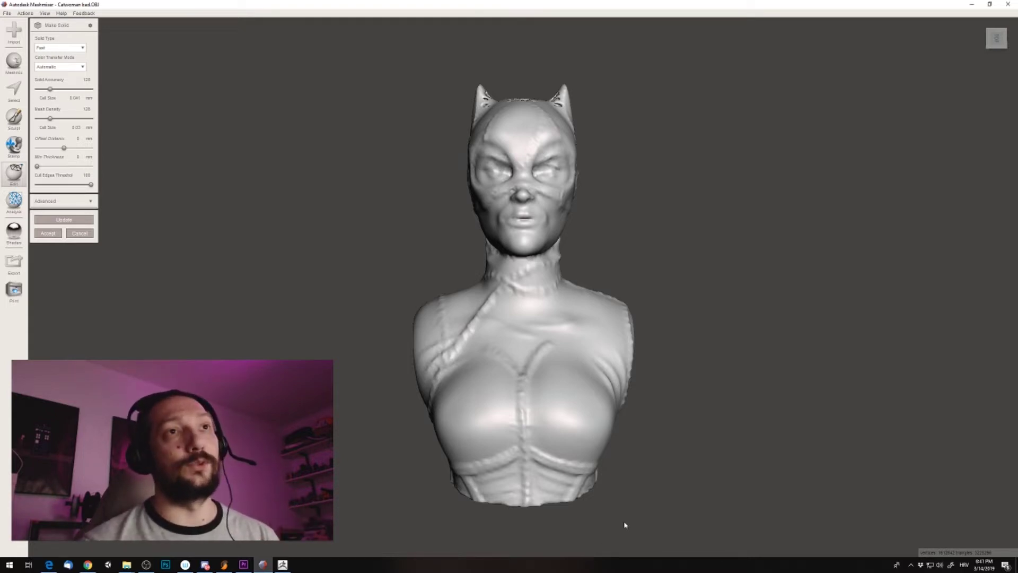
{"action": "left_click", "coordinate": [79, 233]}
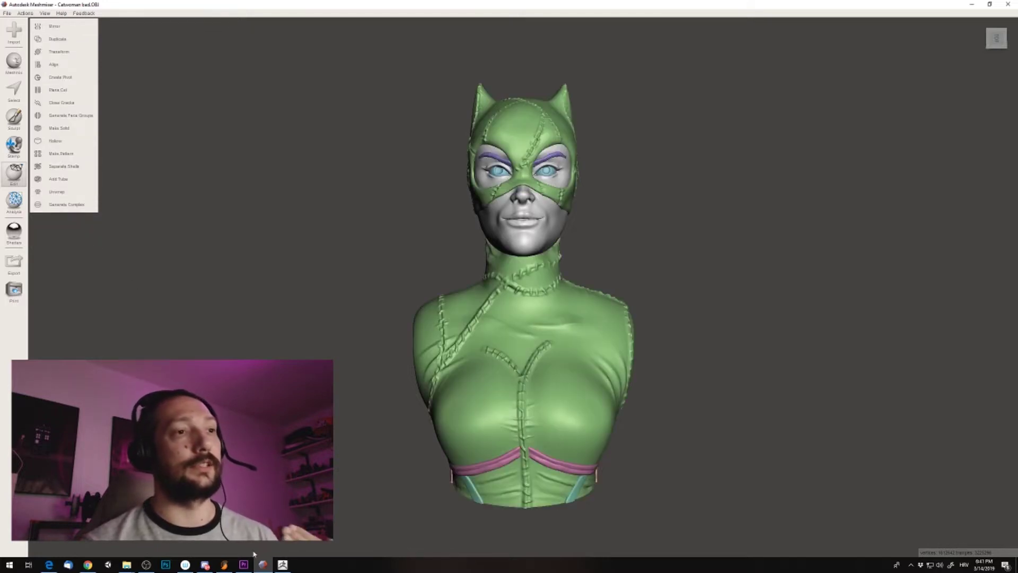
- Switch to ZBrush and temporarily hide the top of the bust's head to inspect the inside of the mesh
{"action": "left_click", "coordinate": [282, 564]}
{"action": "left_click_drag", "start_coordinate": [746, 326], "coordinate": [712, 325]}
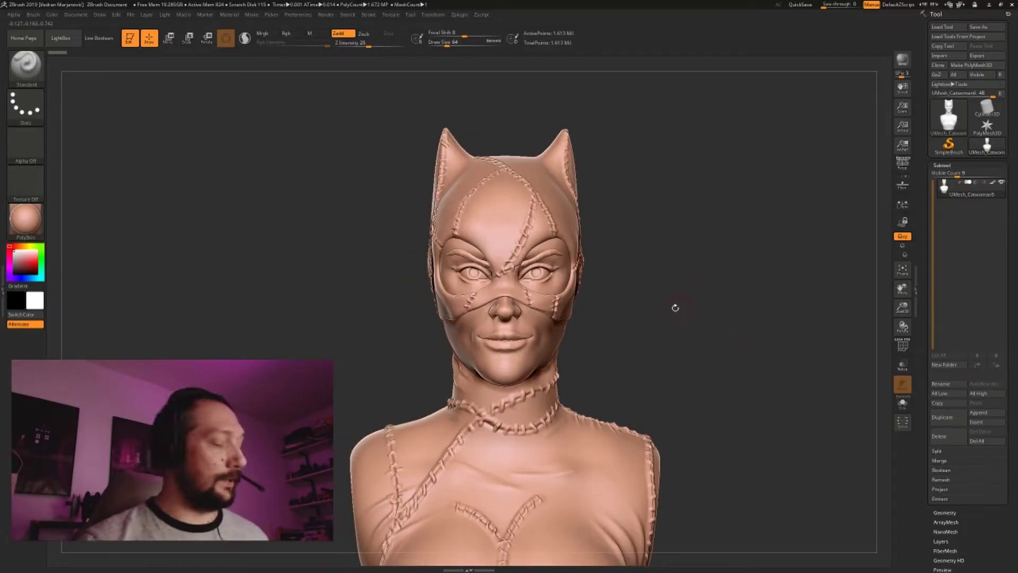
{"action": "left_click_drag", "start_coordinate": [709, 208], "coordinate": [661, 267], "text": "alt"}
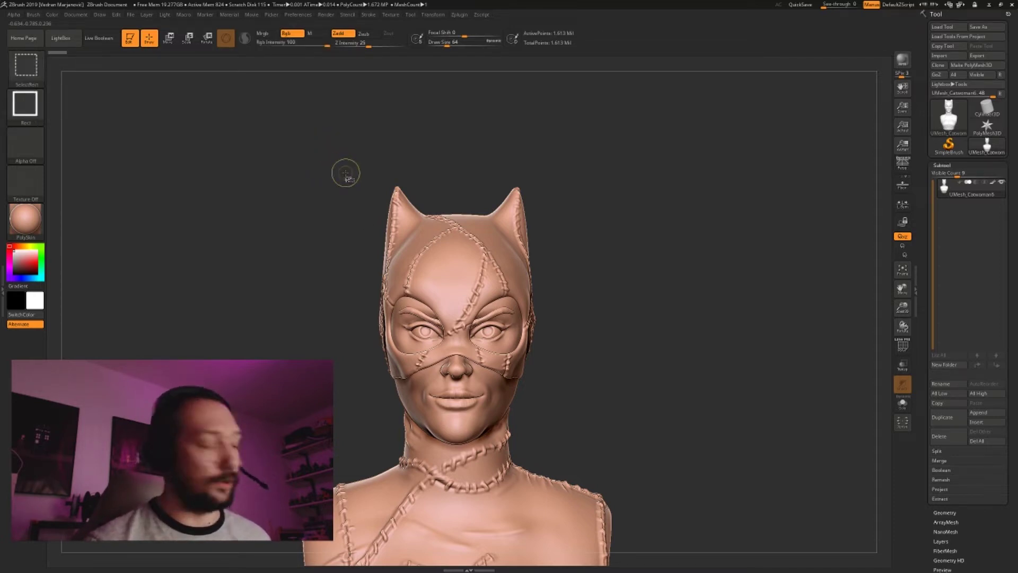
{"action": "left_click_drag", "start_coordinate": [332, 149], "coordinate": [576, 245], "text": "ctrl+shift"}
{"action": "left_click_drag", "start_coordinate": [647, 245], "coordinate": [483, 258]}
{"action": "left_click_drag", "start_coordinate": [673, 239], "coordinate": [435, 237]}
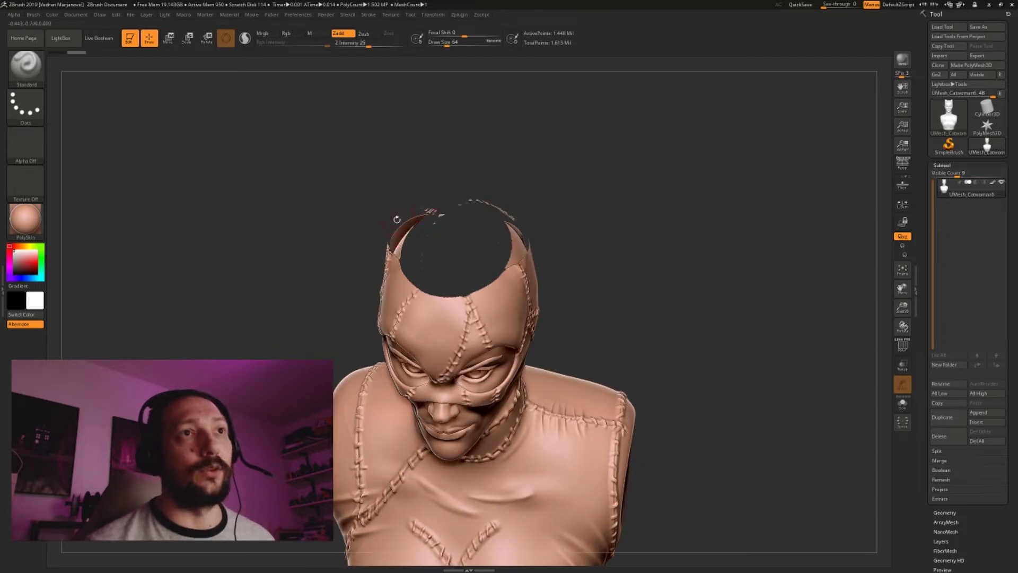
{"action": "left_click_drag", "start_coordinate": [698, 286], "coordinate": [701, 241]}
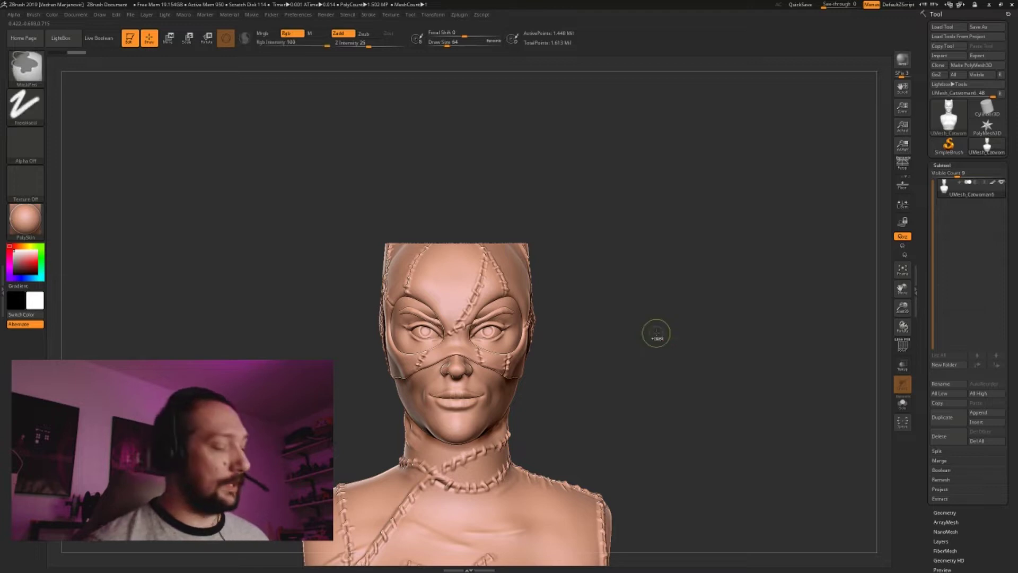
{"action": "left_click", "coordinate": [656, 332], "text": "ctrl+shift"}
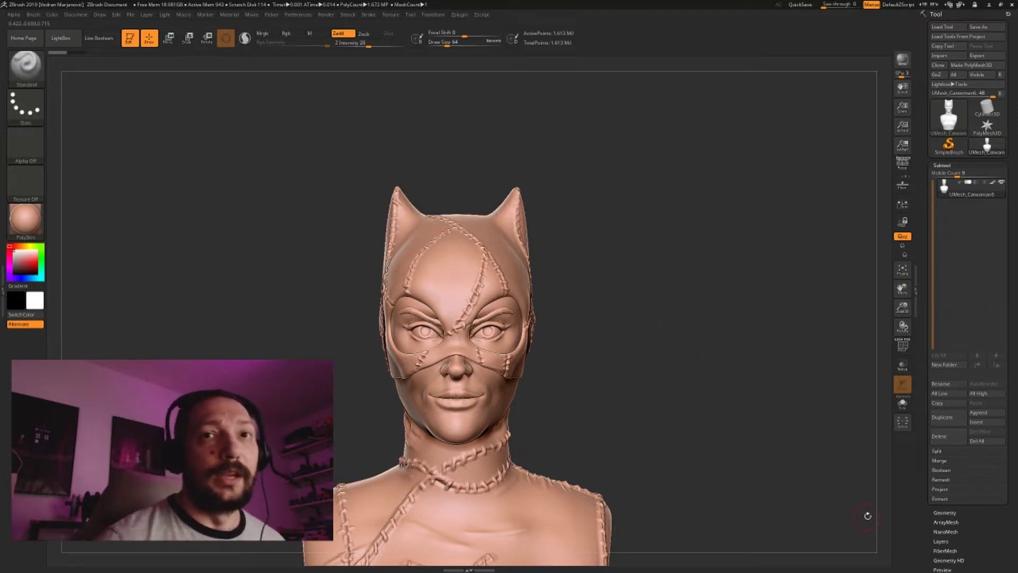
{"action": "left_click", "coordinate": [940, 512]}
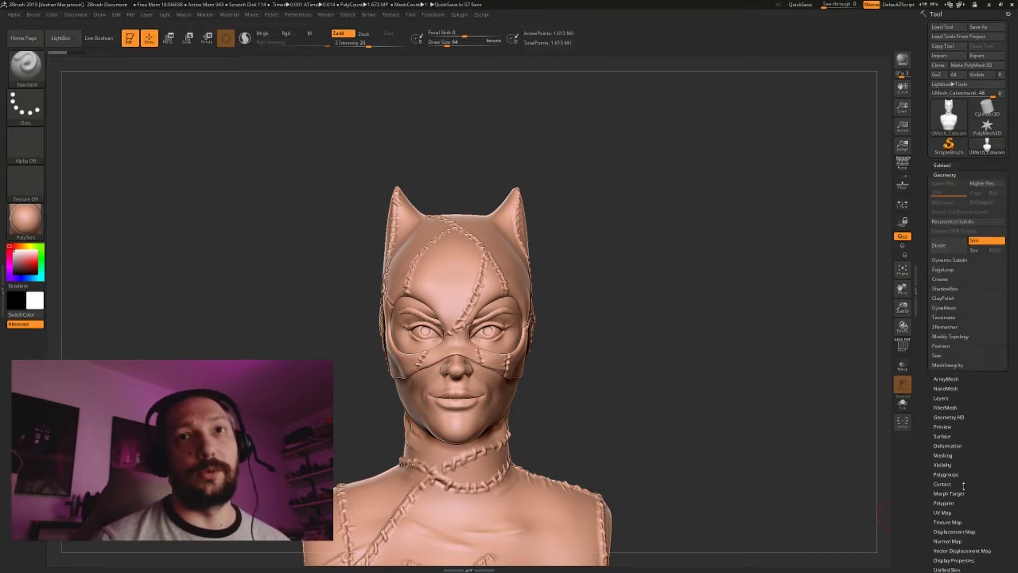
{"action": "left_click", "coordinate": [958, 336]}
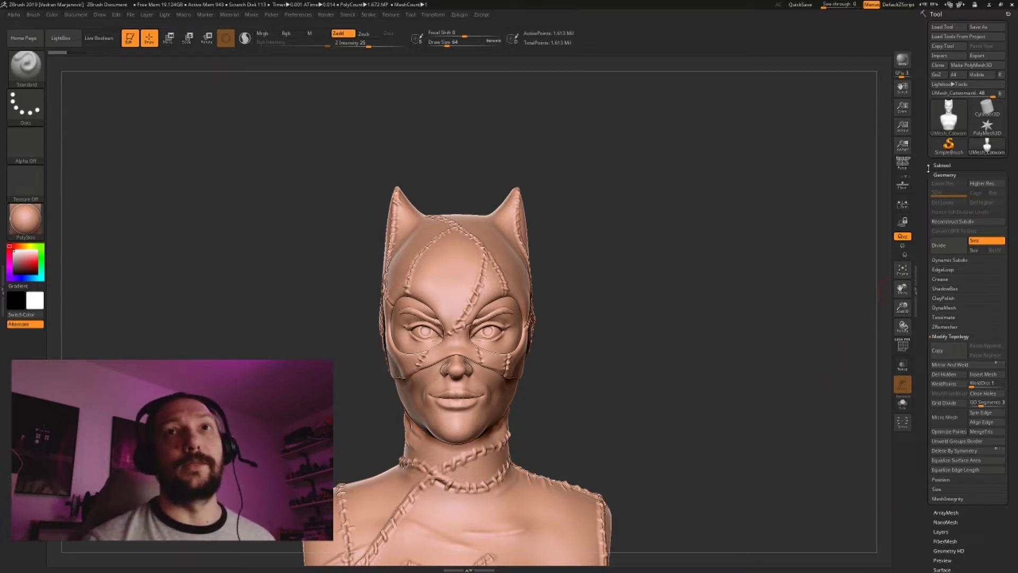
{"action": "left_click", "coordinate": [943, 165]}
{"action": "left_click_drag", "start_coordinate": [925, 432], "coordinate": [916, 365]}
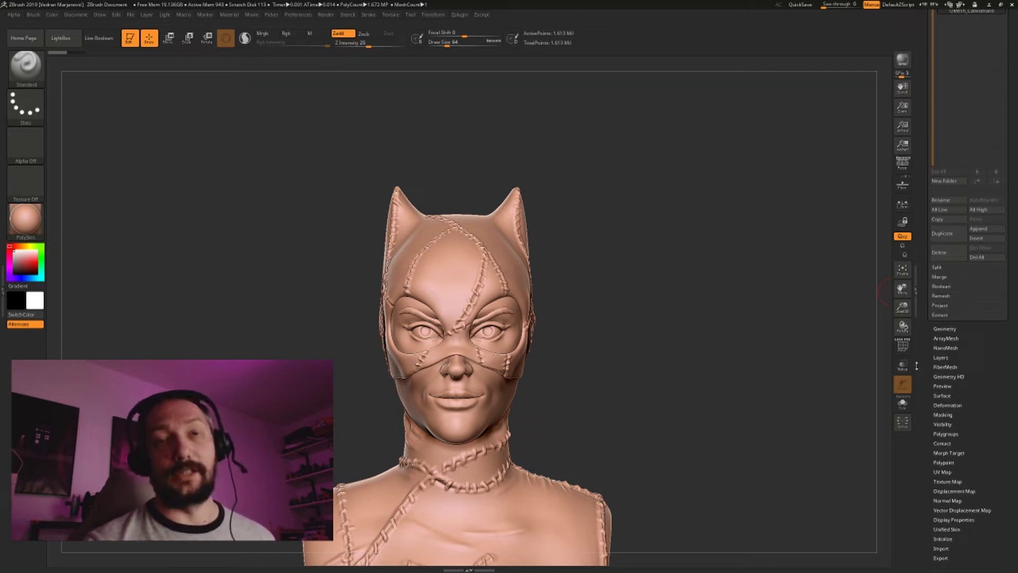
{"action": "left_click", "coordinate": [945, 329]}
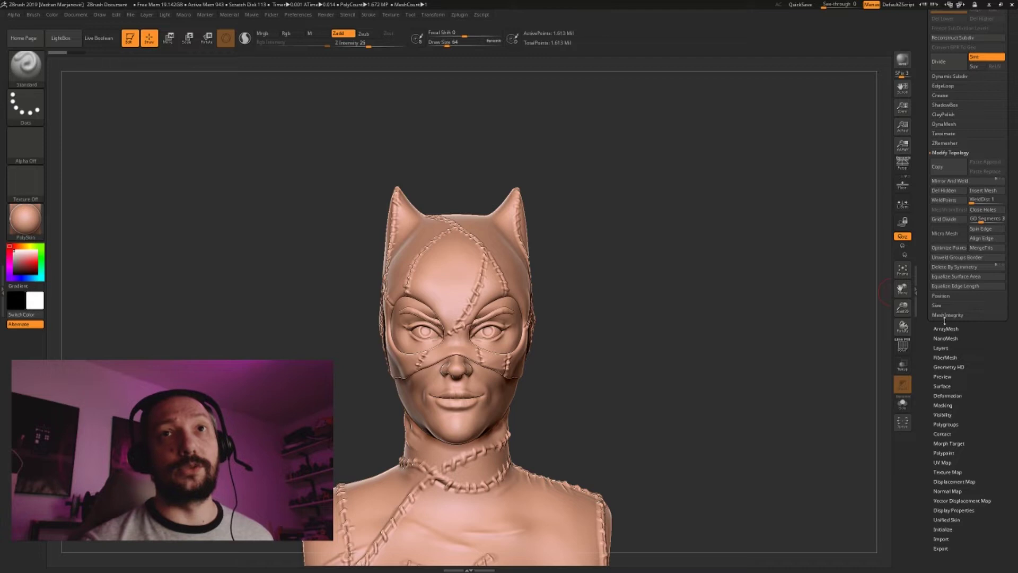
{"action": "left_click", "coordinate": [945, 123]}
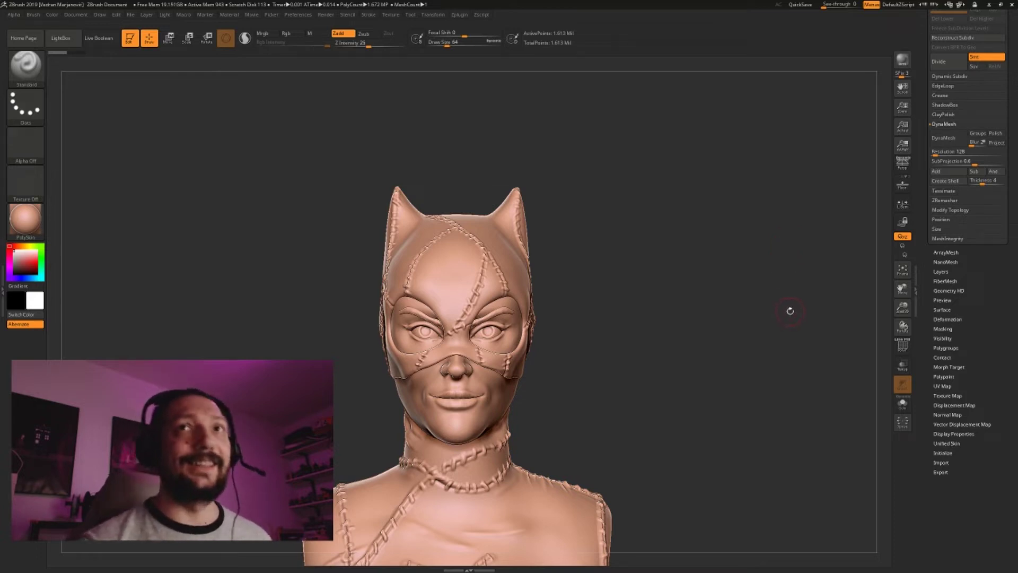
{"action": "left_click_drag", "start_coordinate": [924, 44], "coordinate": [925, 111]}
- Duplicate the Catwoman bust subtool and make the original subtool active again
{"action": "left_click", "coordinate": [937, 165]}
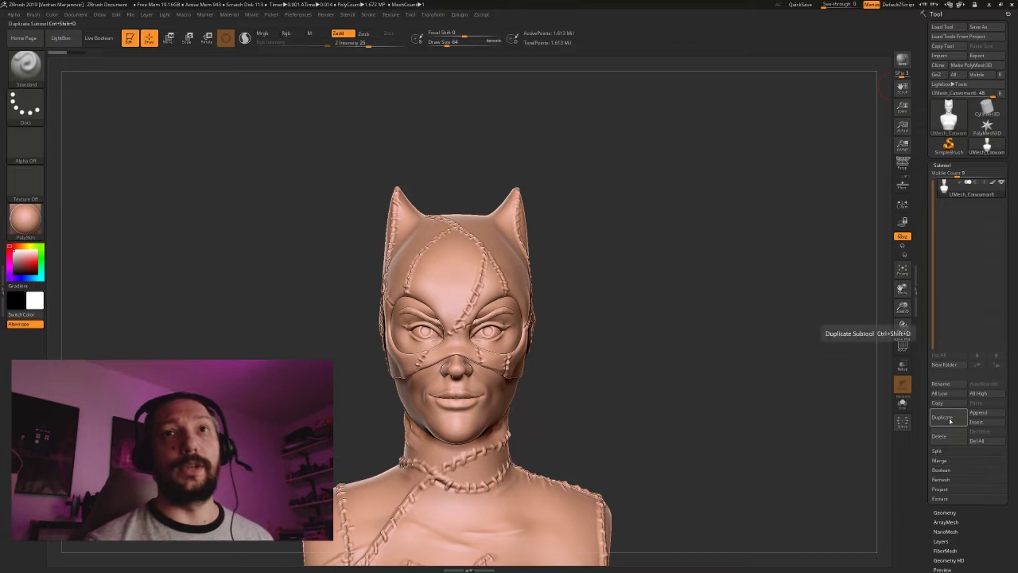
{"action": "left_click", "coordinate": [949, 418]}
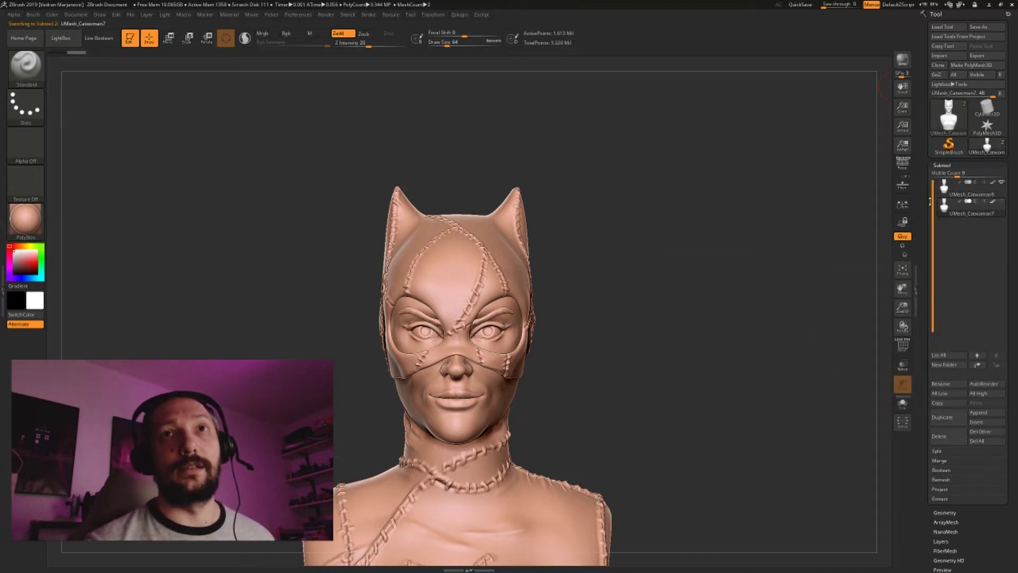
{"action": "left_click", "coordinate": [955, 189]}
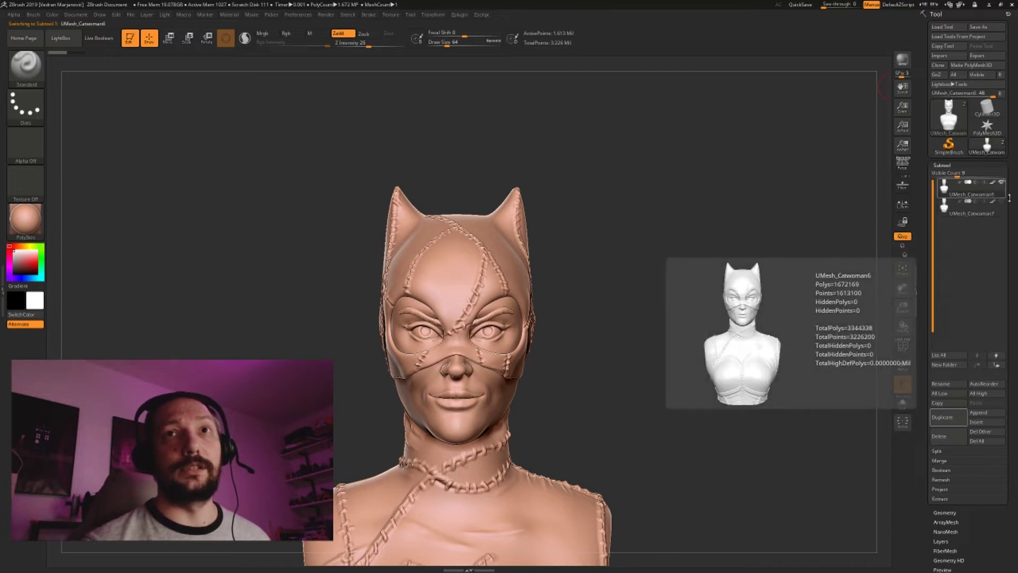
- DynaMesh the original bust at resolution 128 and check inside the head by temporarily hiding its top
{"action": "left_click", "coordinate": [946, 512]}
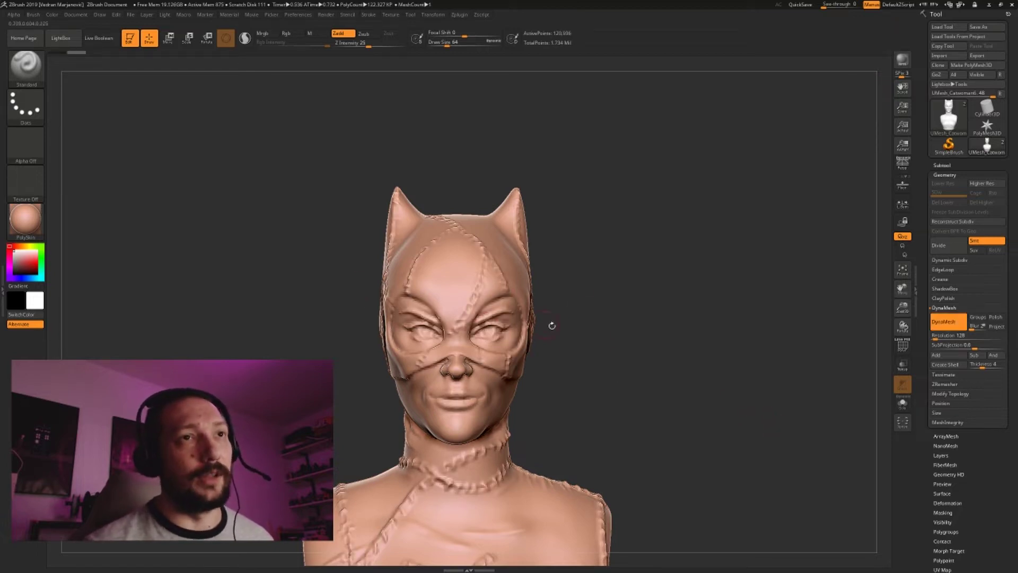
{"action": "mouse_move", "coordinate": [667, 336]}
{"action": "left_mouse_down"}
{"action": "mouse_move", "coordinate": [707, 316]}
{"action": "mouse_move", "coordinate": [665, 339]}
{"action": "left_mouse_up"}
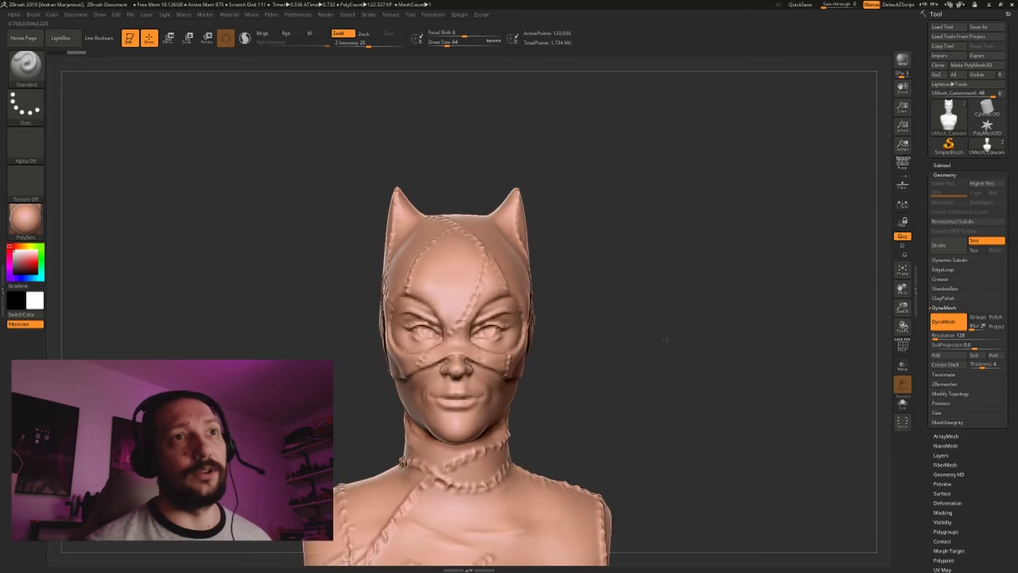
{"action": "left_click_drag", "start_coordinate": [328, 146], "coordinate": [650, 257], "text": "ctrl+shift"}
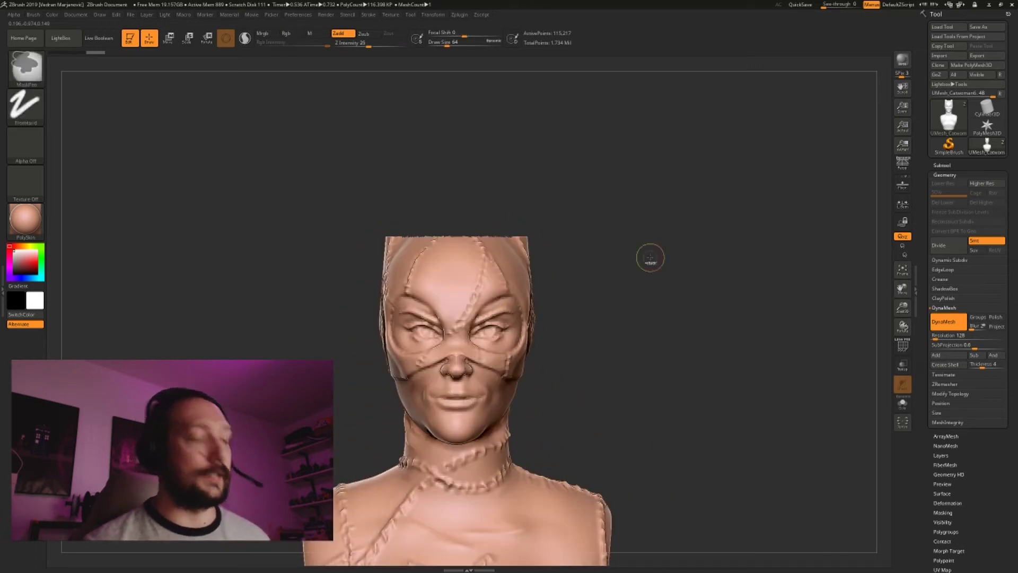
{"action": "key", "text": "ctrl+z"}
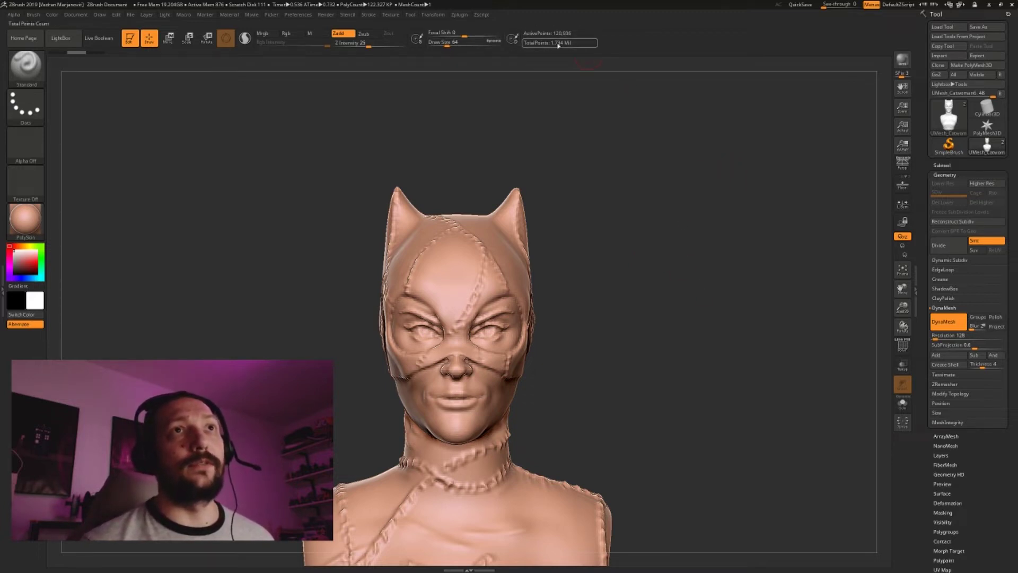
- Divide the DynaMeshed bust to subdivision level 3 and turn on the duplicate subtool's visibility
{"action": "mouse_move", "coordinate": [589, 62]}
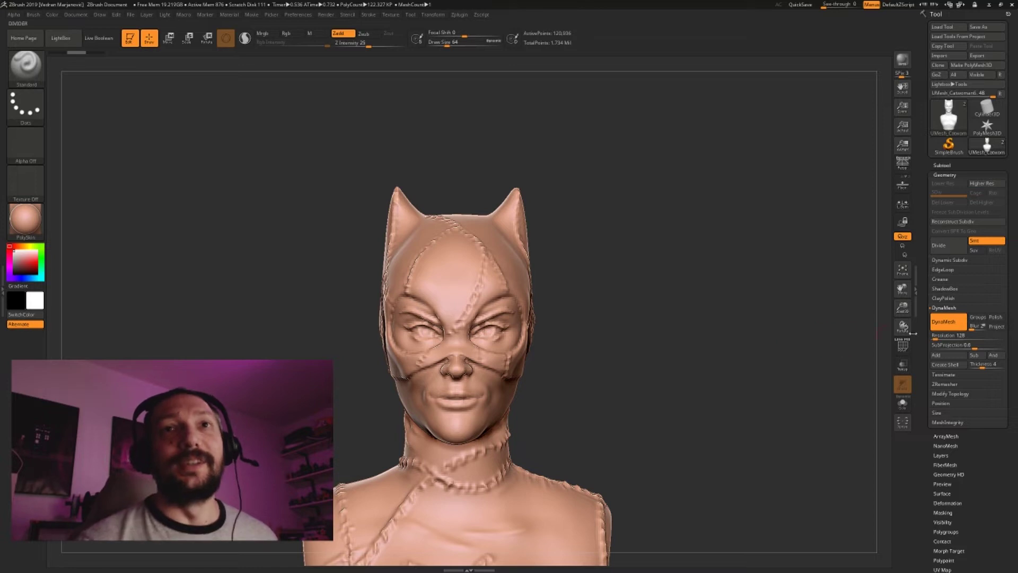
{"action": "left_click", "coordinate": [948, 249]}
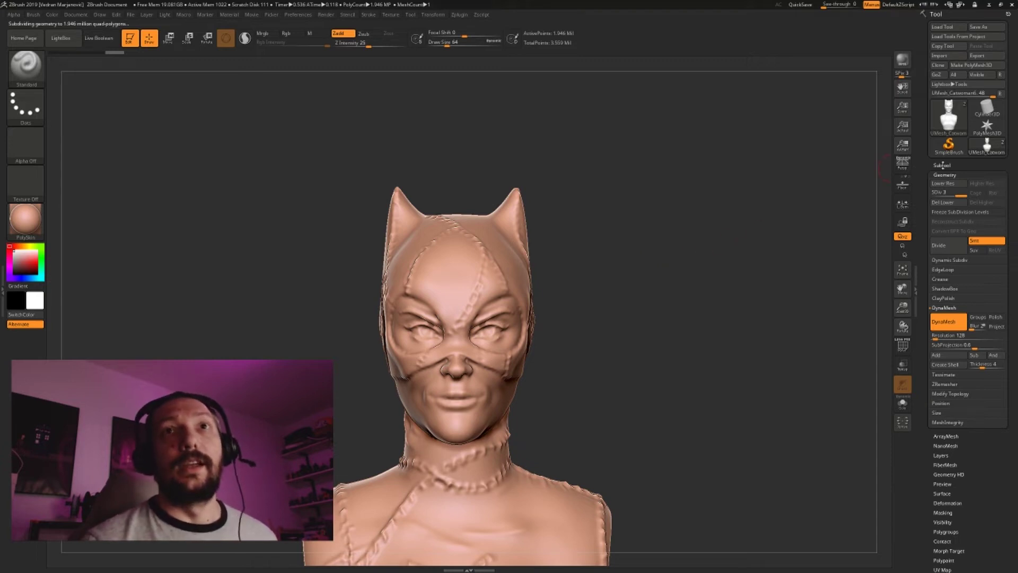
{"action": "left_click", "coordinate": [942, 165]}
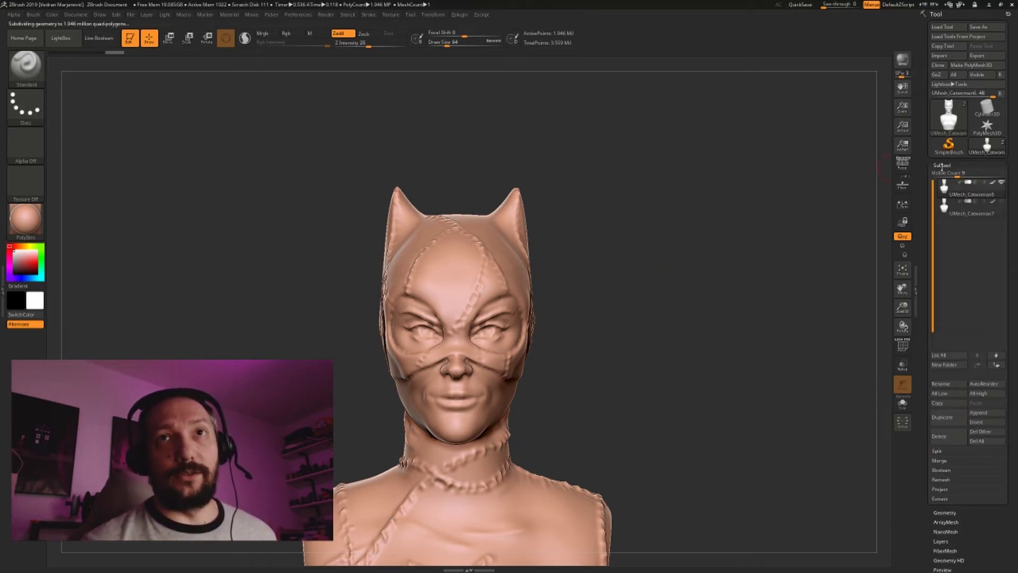
{"action": "mouse_move", "coordinate": [1004, 203]}
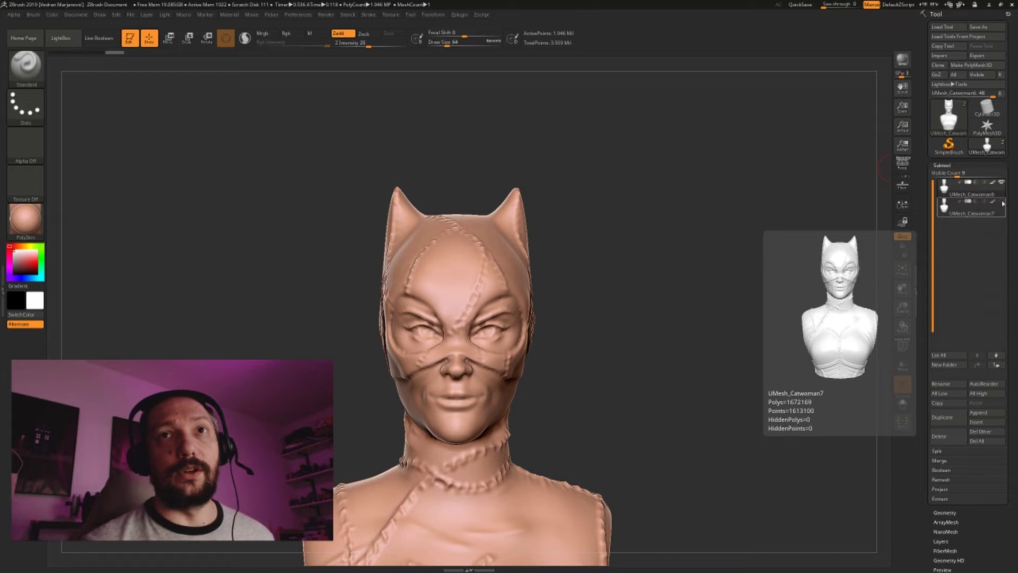
{"action": "left_click", "coordinate": [1003, 202]}
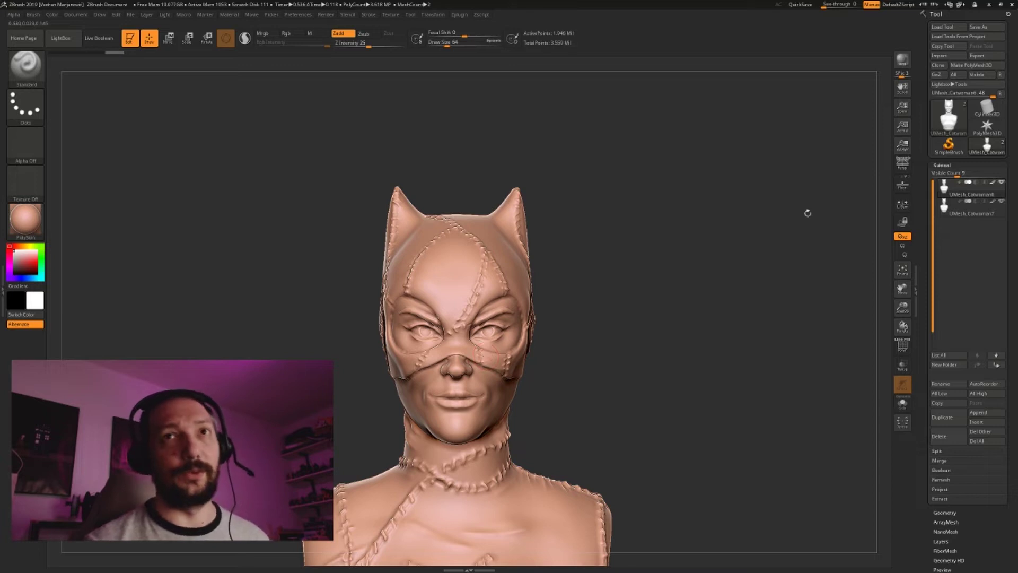
- Project all details from the visible duplicate bust onto the subdivided DynaMesh bust with ProjectAll at distance 0.02
{"action": "mouse_move", "coordinate": [964, 209]}
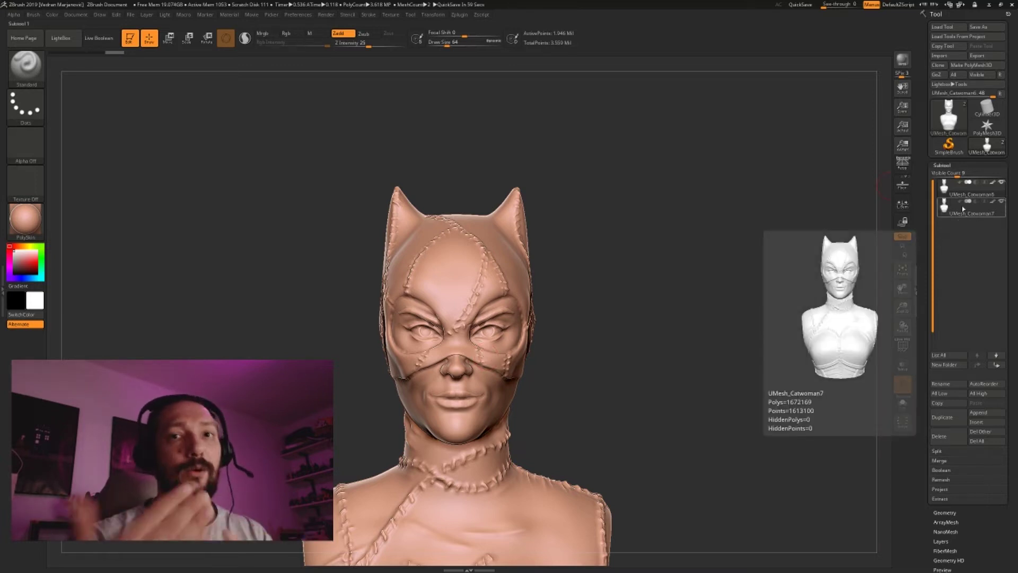
{"action": "left_click", "coordinate": [940, 489]}
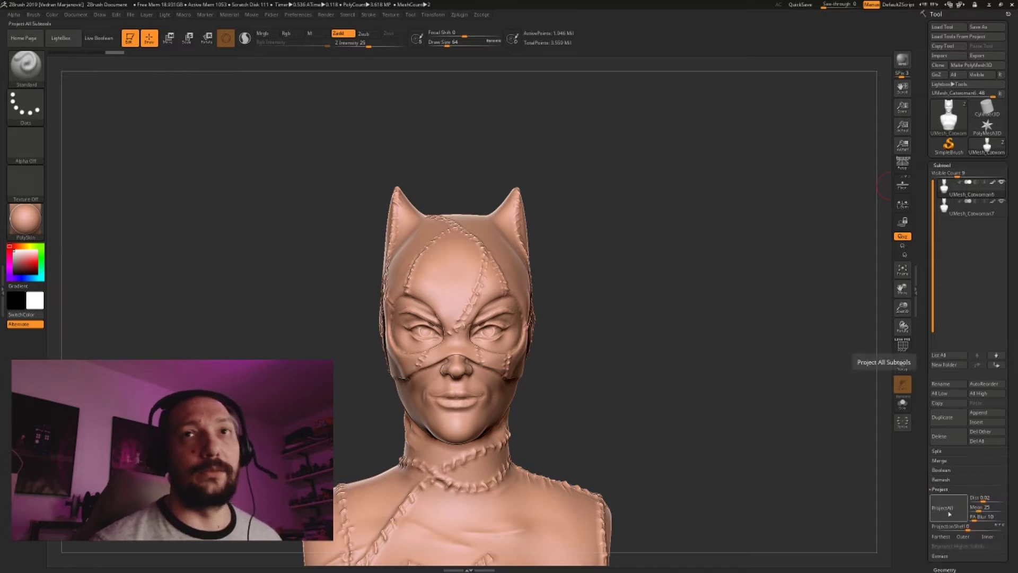
{"action": "left_click", "coordinate": [948, 511]}
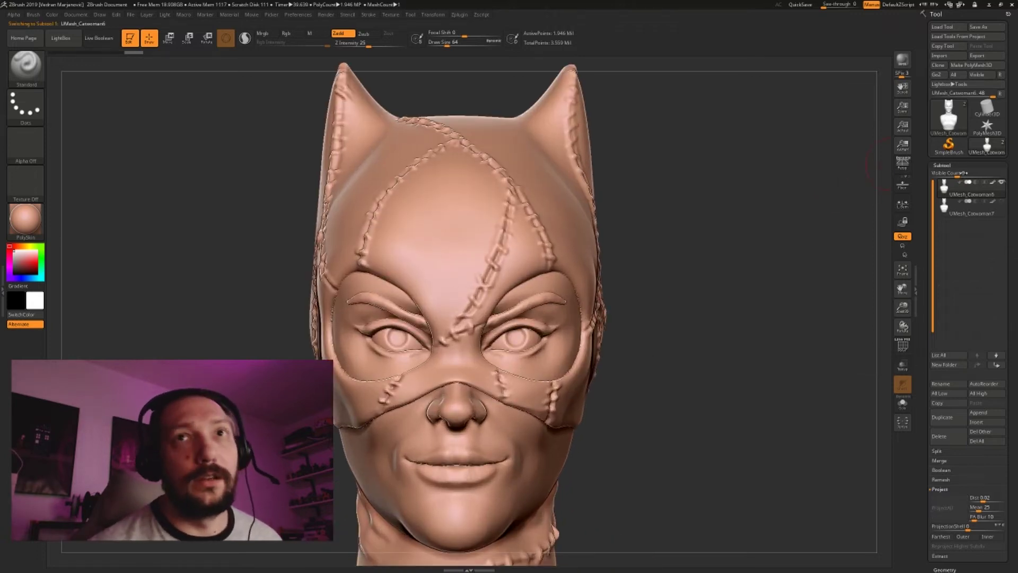
- Compare the projected bust with its detailed duplicate by alternating between the two subtools, from the front and from below
{"action": "left_click", "coordinate": [946, 210]}
{"action": "left_click", "coordinate": [945, 190]}
{"action": "left_click", "coordinate": [946, 212]}
{"action": "left_click", "coordinate": [946, 190]}
{"action": "left_click", "coordinate": [977, 214]}
{"action": "left_click", "coordinate": [945, 190]}
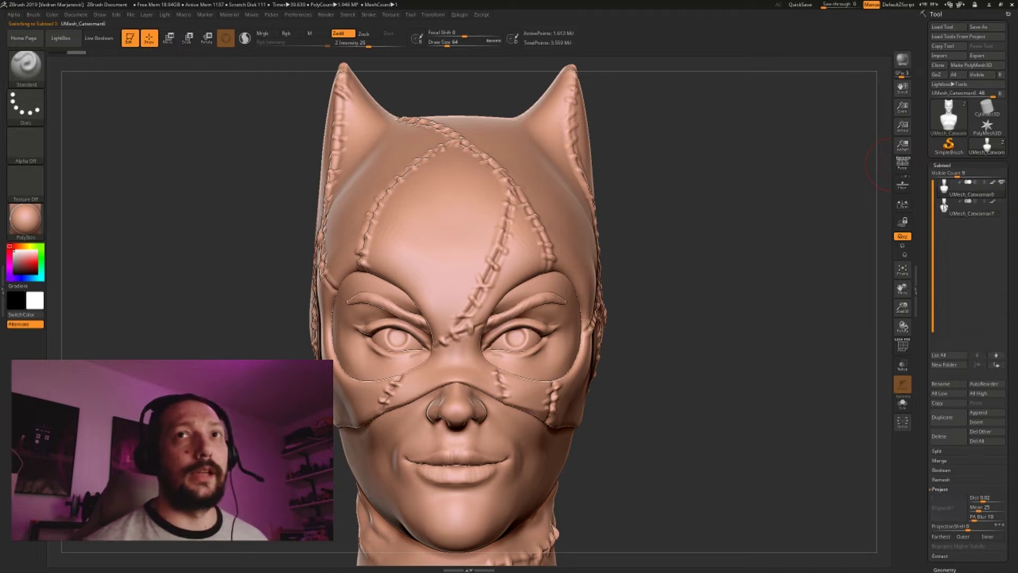
{"action": "left_click", "coordinate": [945, 209]}
{"action": "left_click", "coordinate": [945, 187]}
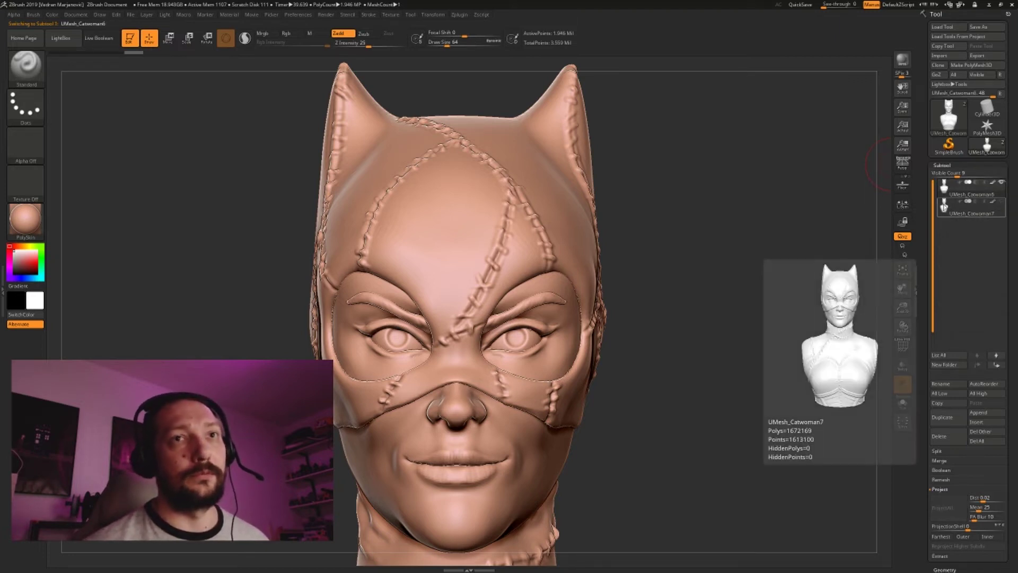
{"action": "left_click_drag", "start_coordinate": [753, 353], "coordinate": [749, 318]}
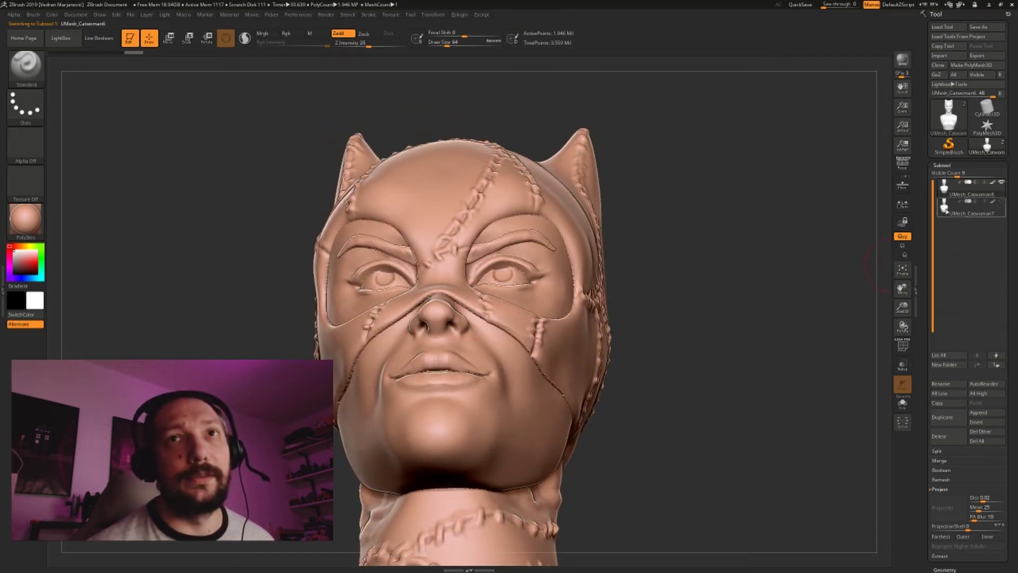
{"action": "left_click", "coordinate": [944, 208]}
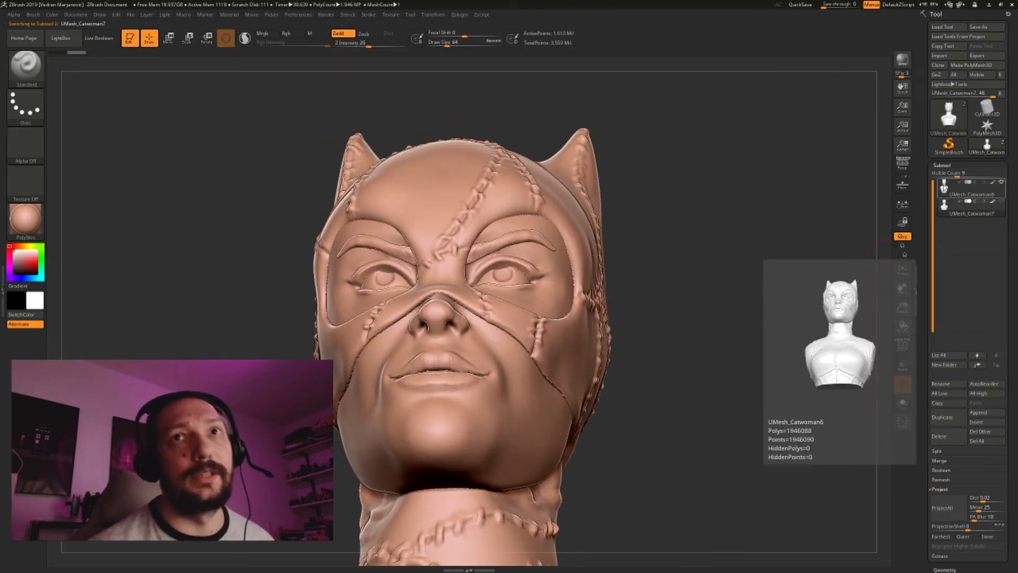
{"action": "left_click_drag", "start_coordinate": [772, 247], "coordinate": [782, 278]}
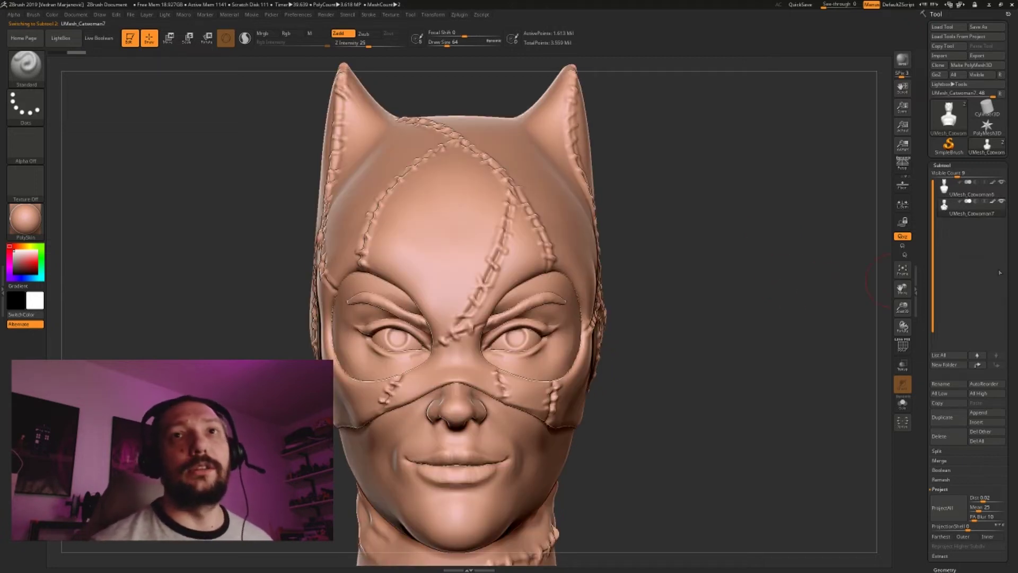
- Delete the duplicate Catwoman subtool, keep the projected bust, and frame it in the view
{"action": "left_click", "coordinate": [949, 440]}
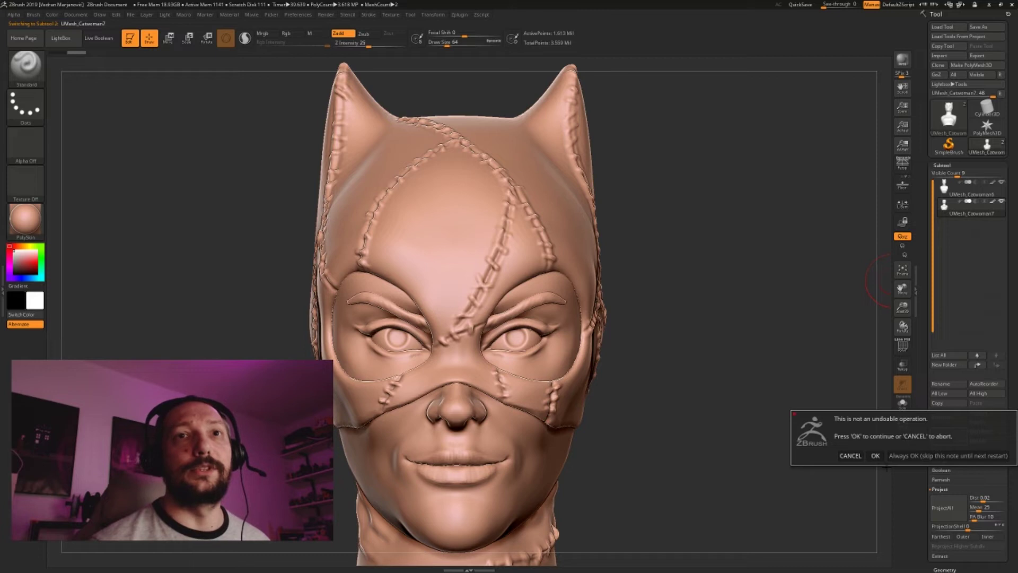
{"action": "left_click", "coordinate": [876, 455]}
{"action": "key", "text": "f"}
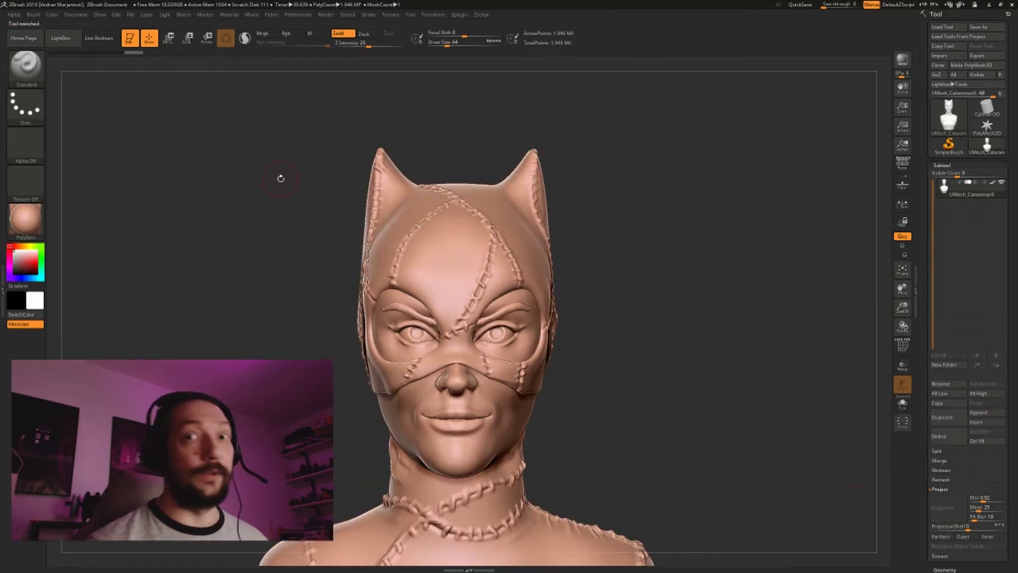
- Temporarily hide the top of the projected bust's head to check the mesh, and restore full visibility
{"action": "mouse_move", "coordinate": [288, 115]}
{"action": "left_mouse_down", "text": "ctrl+shift"}
{"action": "mouse_move", "coordinate": [375, 164]}
{"action": "mouse_move", "coordinate": [611, 213]}
{"action": "left_mouse_up", "text": "ctrl+shift"}
{"action": "mouse_move", "coordinate": [679, 208]}
{"action": "left_mouse_down"}
{"action": "mouse_move", "coordinate": [676, 241]}
{"action": "mouse_move", "coordinate": [645, 257]}
{"action": "mouse_move", "coordinate": [681, 219]}
{"action": "left_mouse_up"}
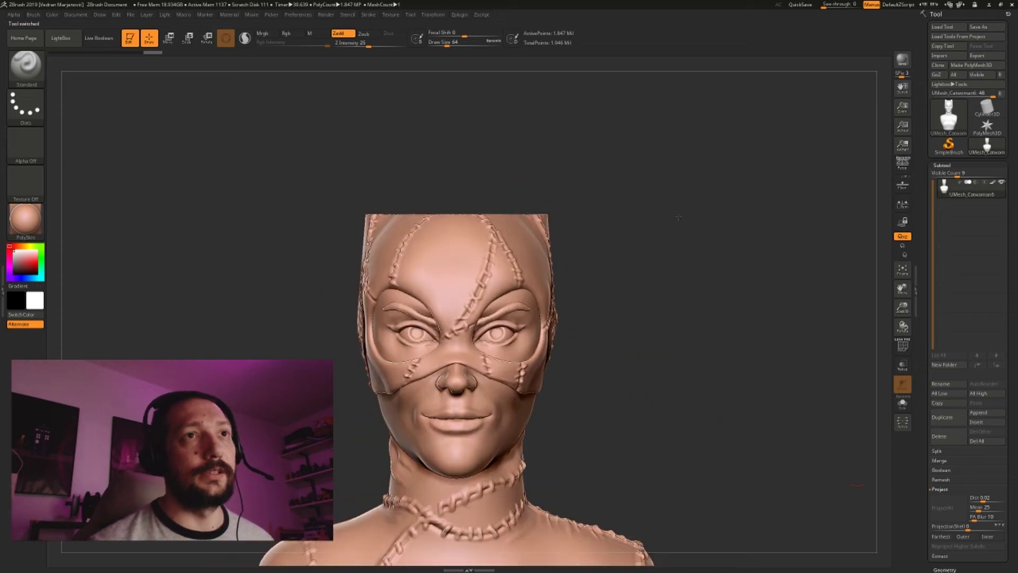
{"action": "left_click", "coordinate": [681, 218], "text": "ctrl+shift"}
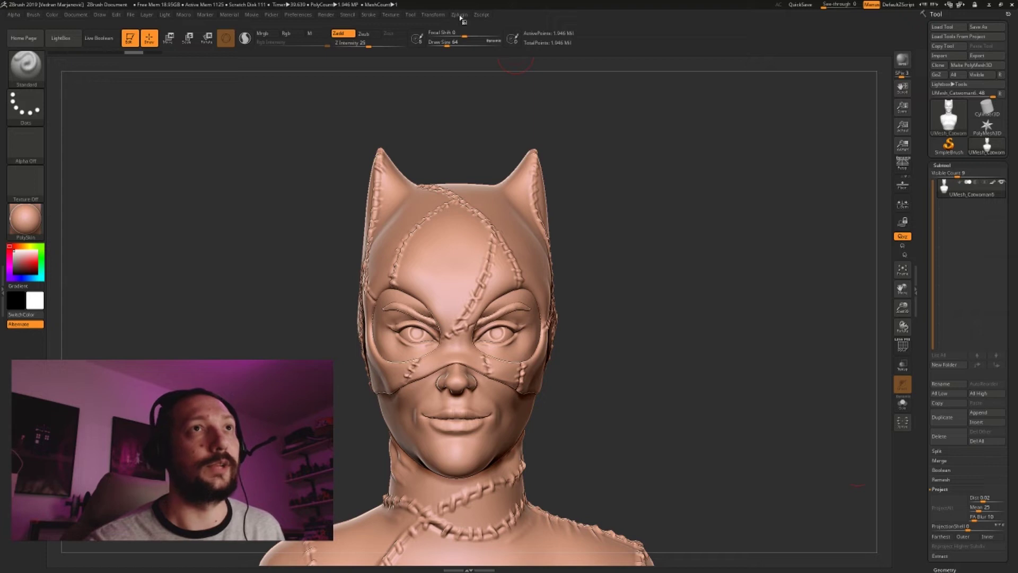
- Pre-process the current bust with Decimation Master and decimate it to 20 percent
{"action": "left_click", "coordinate": [459, 15]}
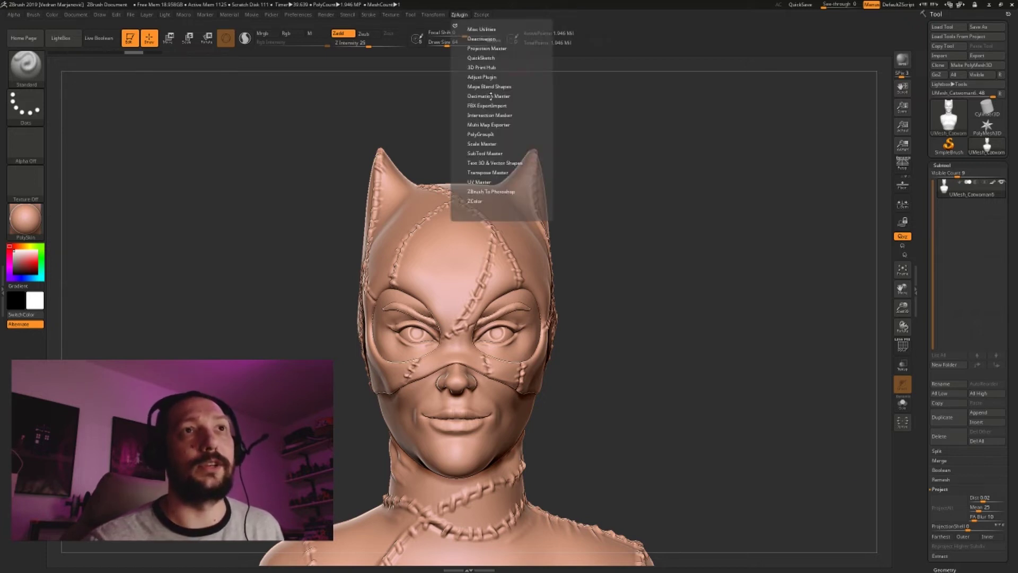
{"action": "left_click", "coordinate": [491, 96]}
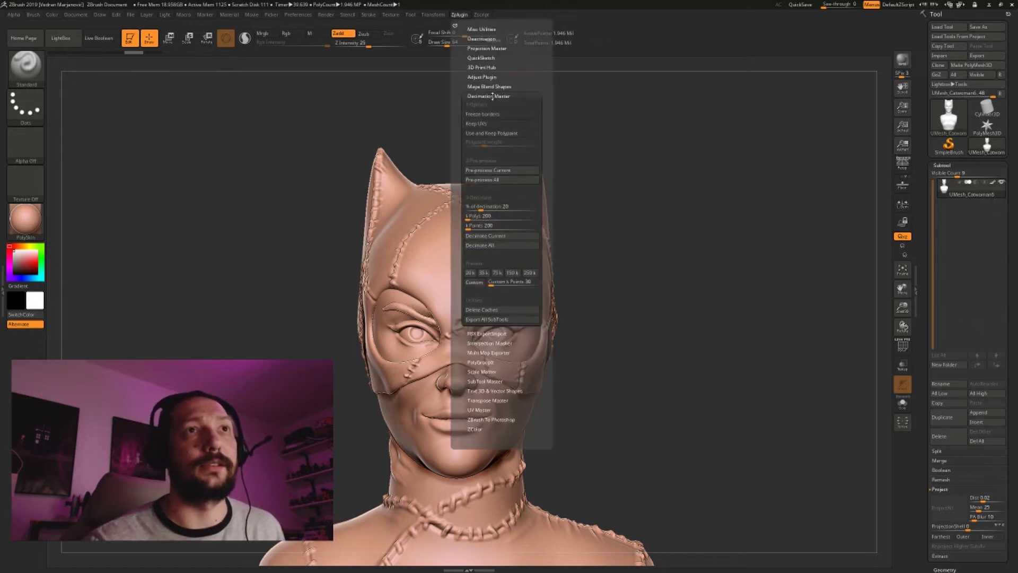
{"action": "left_click", "coordinate": [500, 171]}
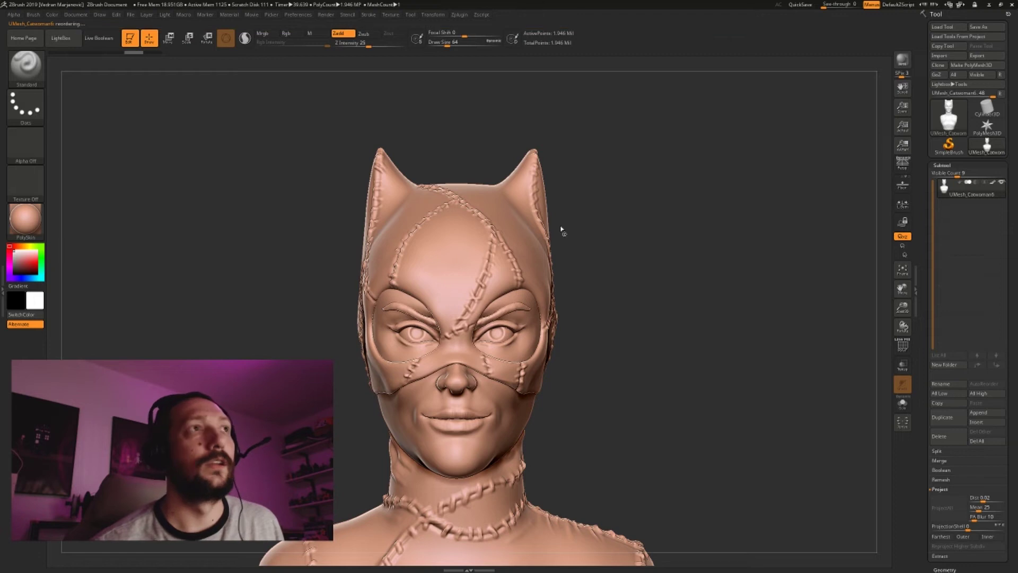
{"action": "left_click", "coordinate": [459, 14]}
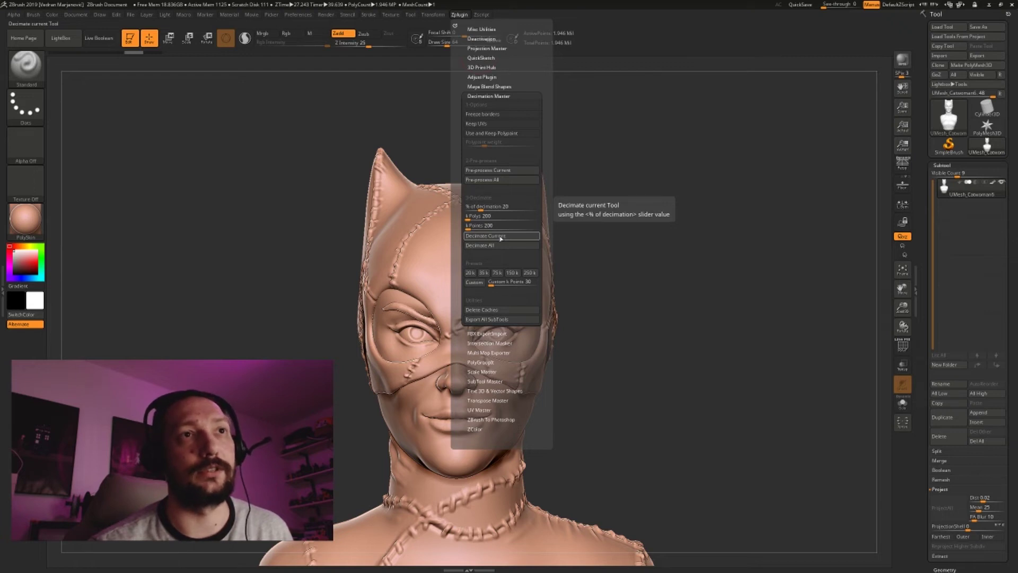
{"action": "left_click", "coordinate": [501, 236]}
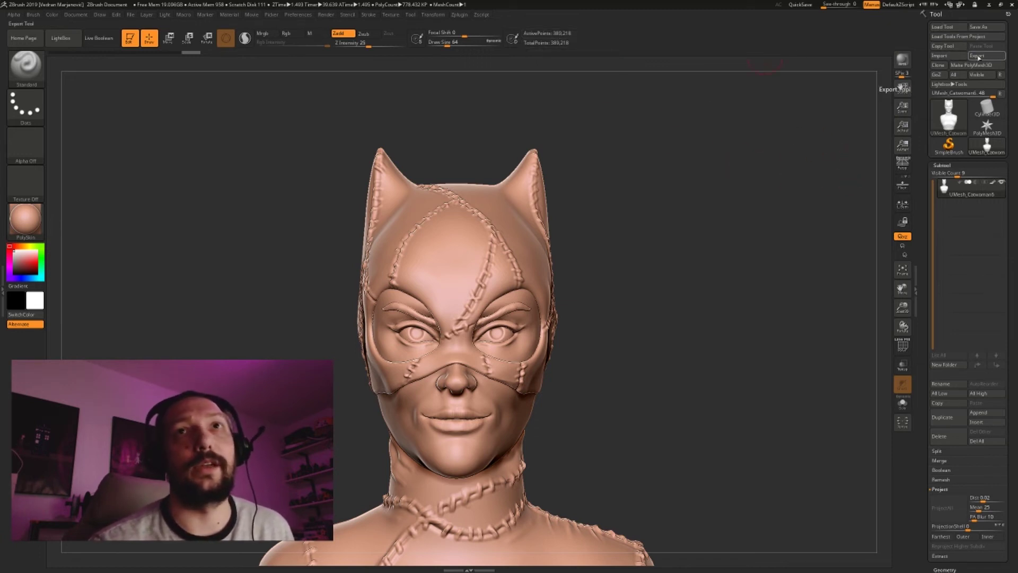
- Export the decimated bust in OBJ format to the "for Patreons" folder as "Catwoman decent version"
{"action": "left_click", "coordinate": [978, 56]}
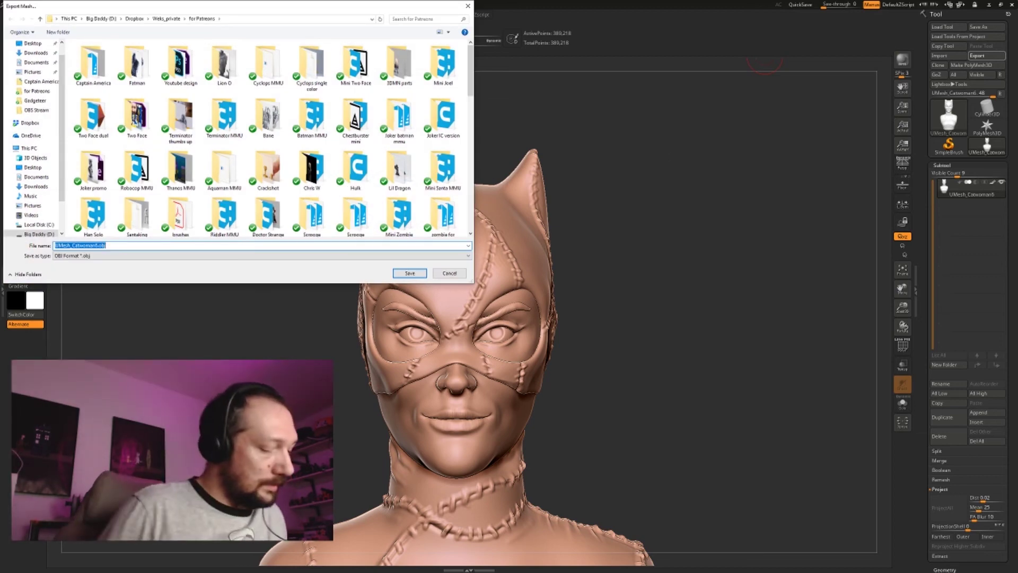
{"action": "type", "text": "Catwoma"}
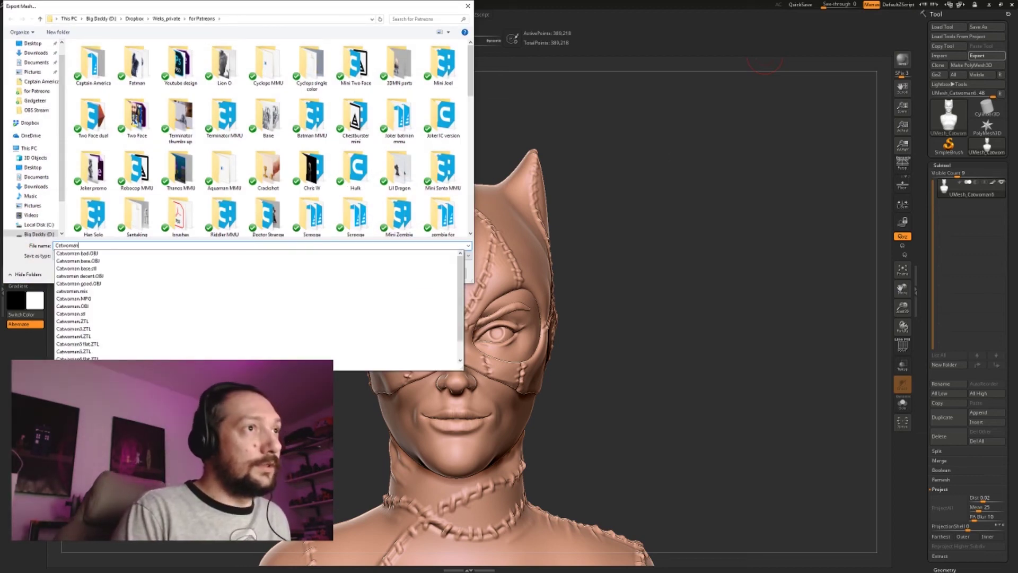
{"action": "type", "text": "n dece"}
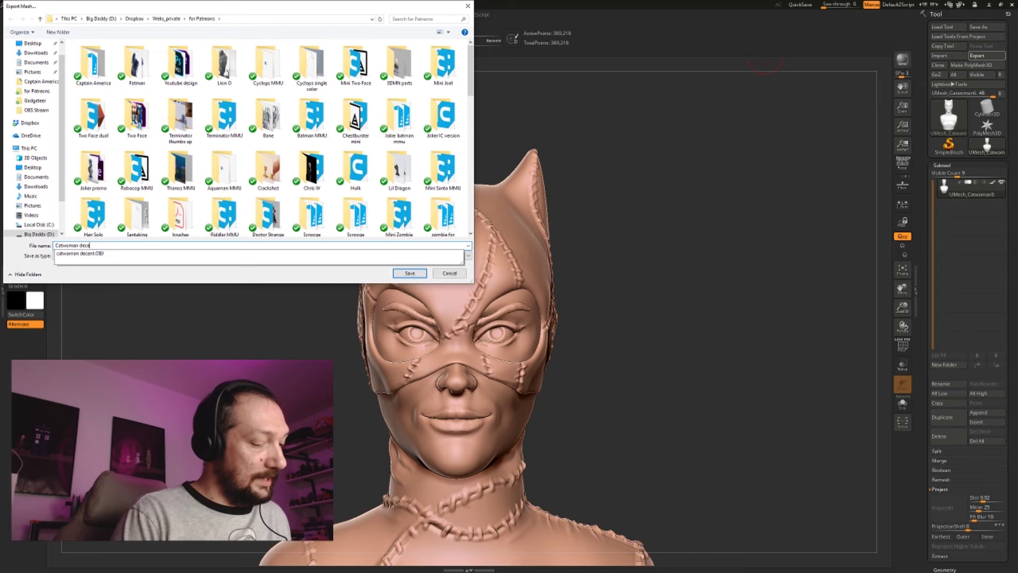
{"action": "type", "text": "nt version"}
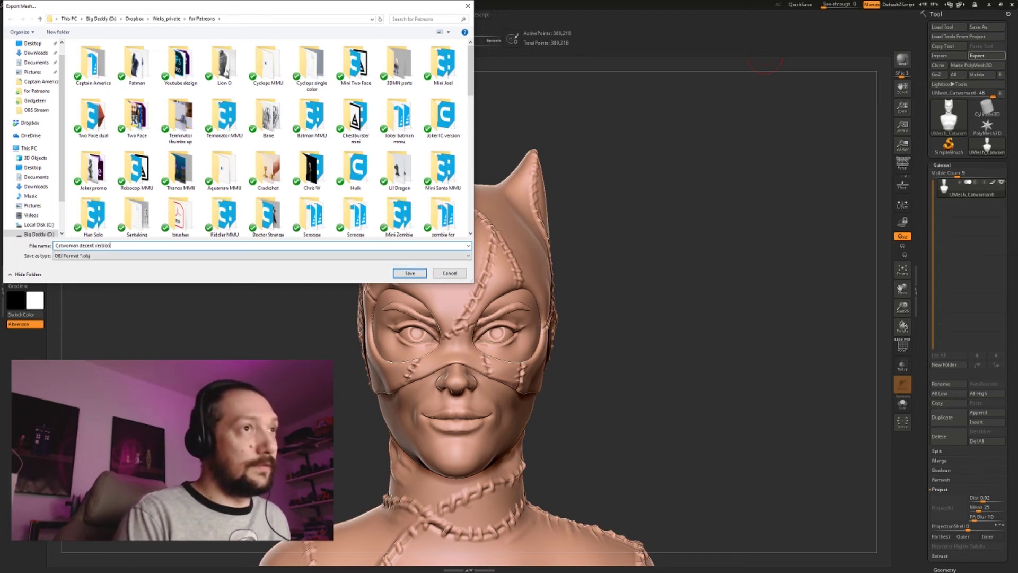
{"action": "key", "text": "Return"}
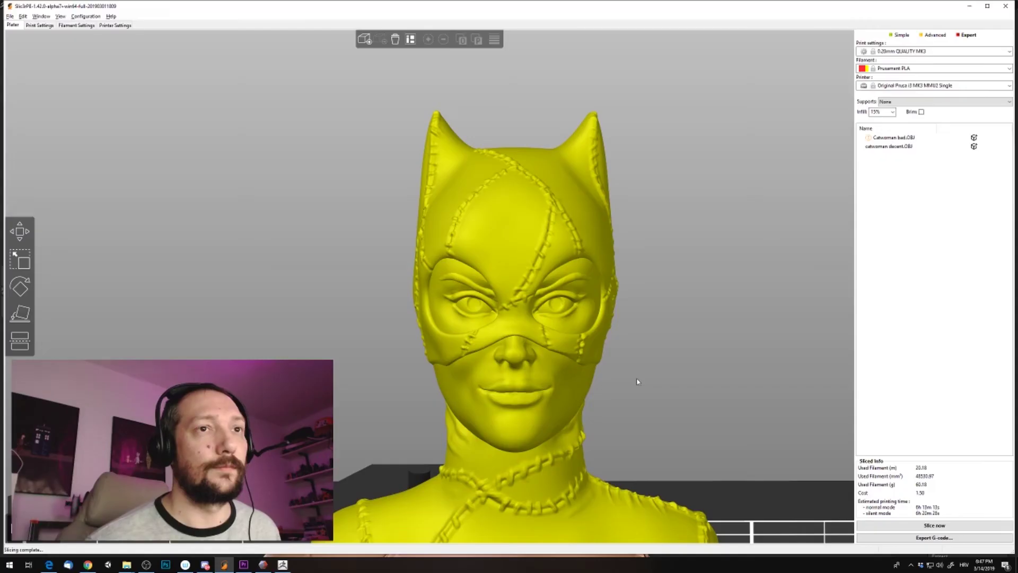
- Switch to Slic3r PE, bring both Catwoman busts into view, and show their sliced layer preview
{"action": "scroll", "coordinate": [638, 371], "scroll_direction": "down", "scroll_amount": 3}
{"action": "middle_click_drag", "start_coordinate": [621, 304], "coordinate": [445, 235]}
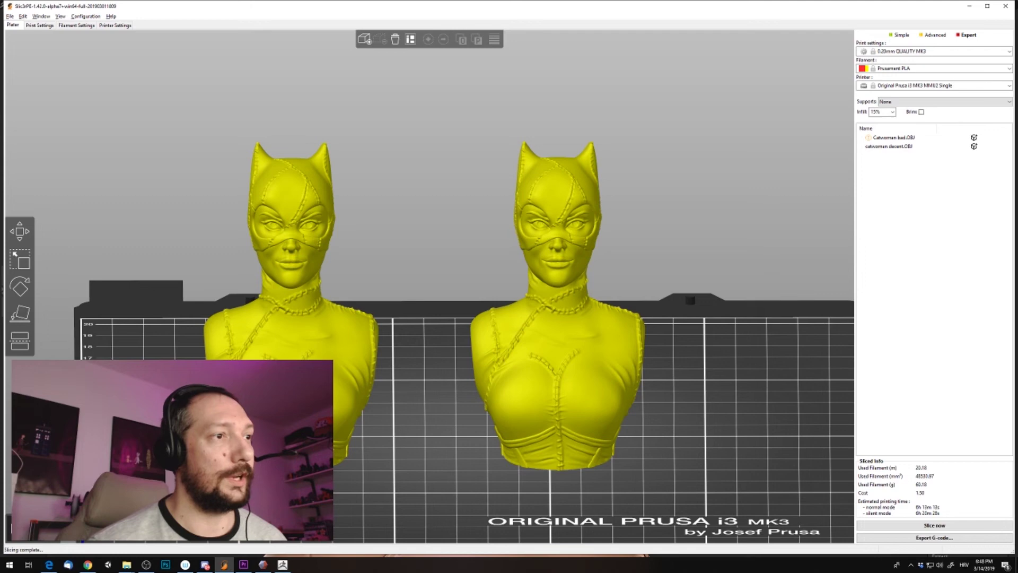
{"action": "key", "text": "Tab"}
{"action": "scroll", "coordinate": [353, 285], "scroll_direction": "up", "scroll_amount": 4}
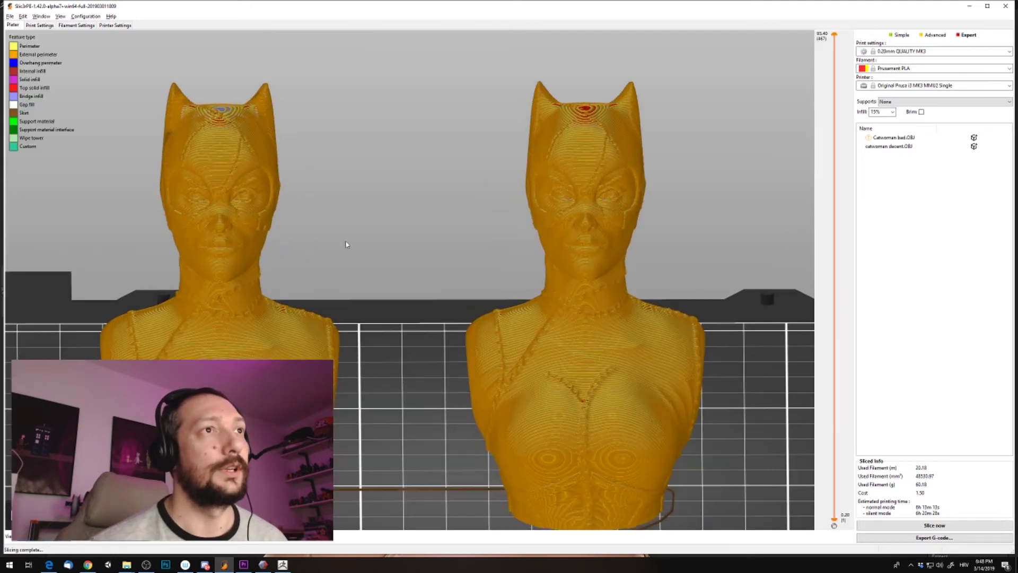
- Compare the sliced toolpaths on the heads, faces and shoulders of the bad and decent busts from several angles
{"action": "mouse_move", "coordinate": [354, 178]}
{"action": "left_mouse_down"}
{"action": "mouse_move", "coordinate": [378, 178]}
{"action": "mouse_move", "coordinate": [370, 184]}
{"action": "left_mouse_up"}
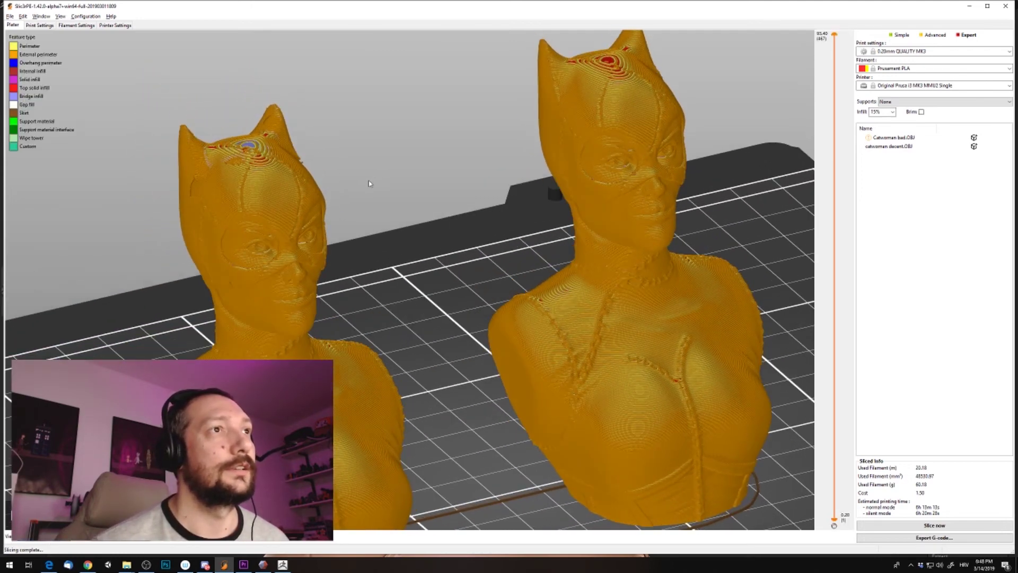
{"action": "left_click_drag", "start_coordinate": [289, 139], "coordinate": [443, 111]}
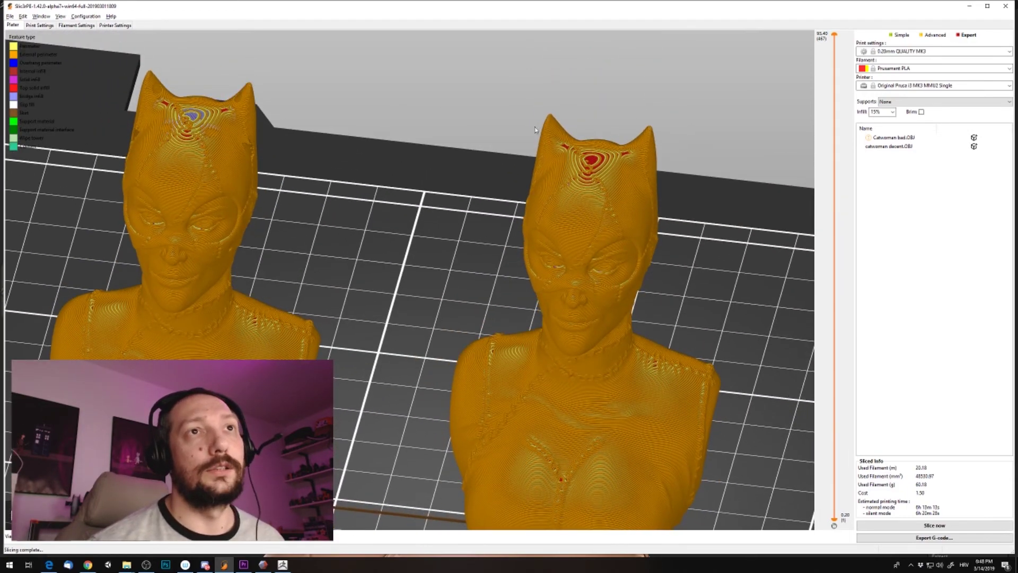
{"action": "scroll", "coordinate": [535, 129], "scroll_direction": "up", "scroll_amount": 5}
{"action": "scroll", "coordinate": [591, 84], "scroll_direction": "down", "scroll_amount": 3}
{"action": "left_click_drag", "start_coordinate": [413, 206], "coordinate": [422, 189]}
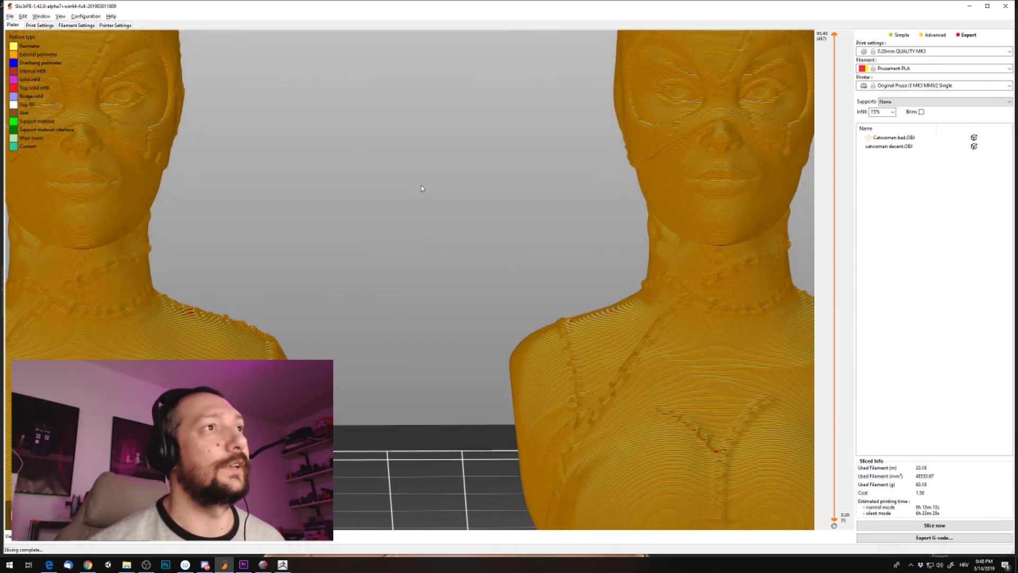
{"action": "left_click_drag", "start_coordinate": [156, 171], "coordinate": [324, 178]}
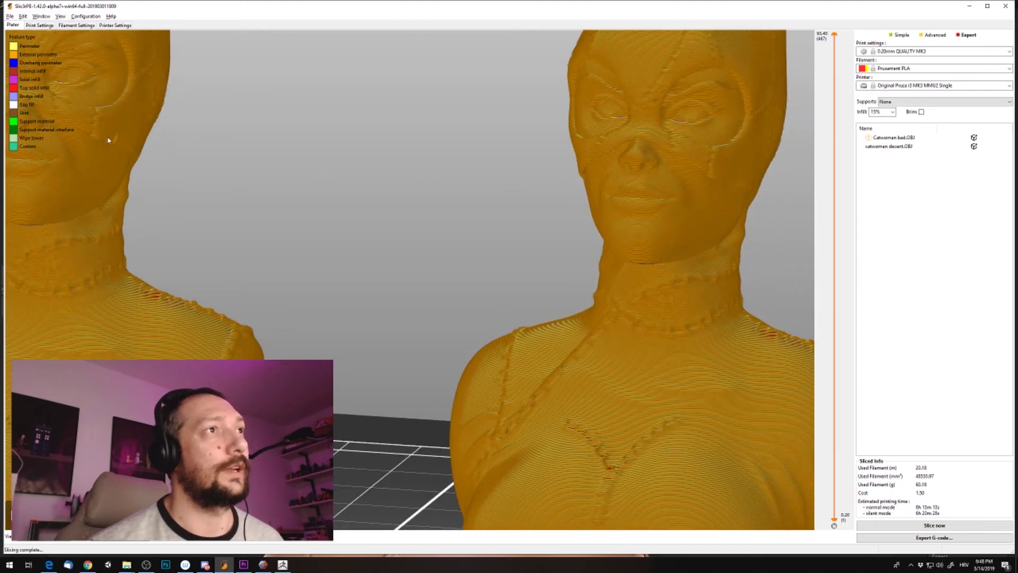
{"action": "mouse_move", "coordinate": [483, 205]}
{"action": "left_mouse_down"}
{"action": "mouse_move", "coordinate": [504, 214]}
{"action": "mouse_move", "coordinate": [490, 208]}
{"action": "left_mouse_up"}
{"action": "scroll", "coordinate": [489, 208], "scroll_direction": "down", "scroll_amount": 8}
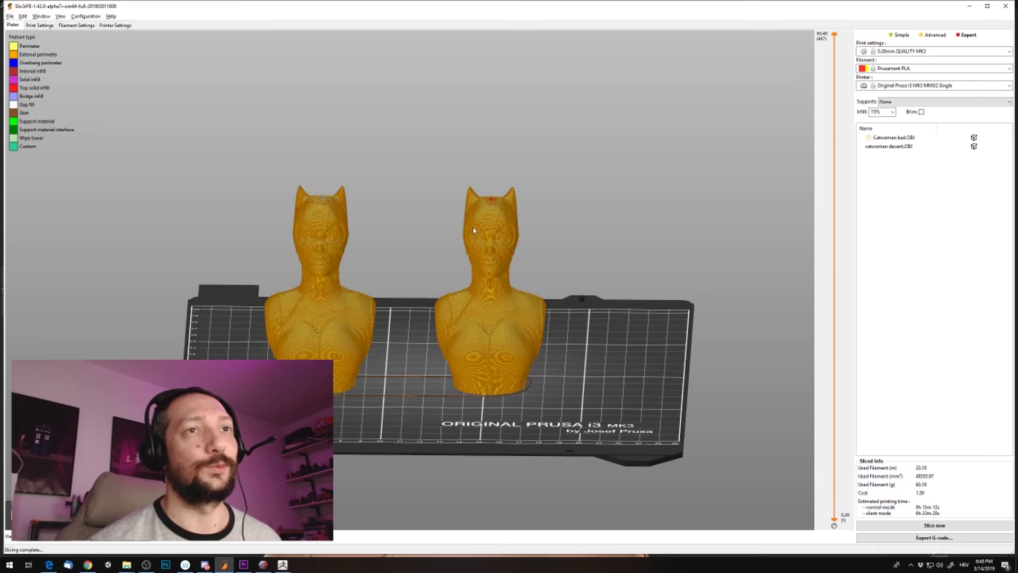